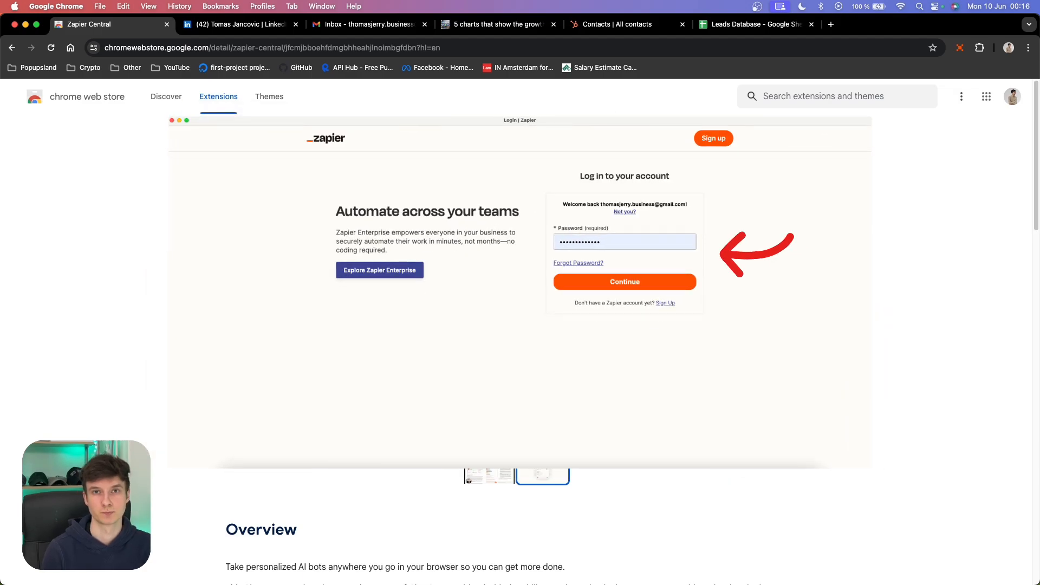
- Open the Zapier Central side panel from the browser's extensions and resize the panel
{"action": "left_click", "coordinate": [980, 49]}
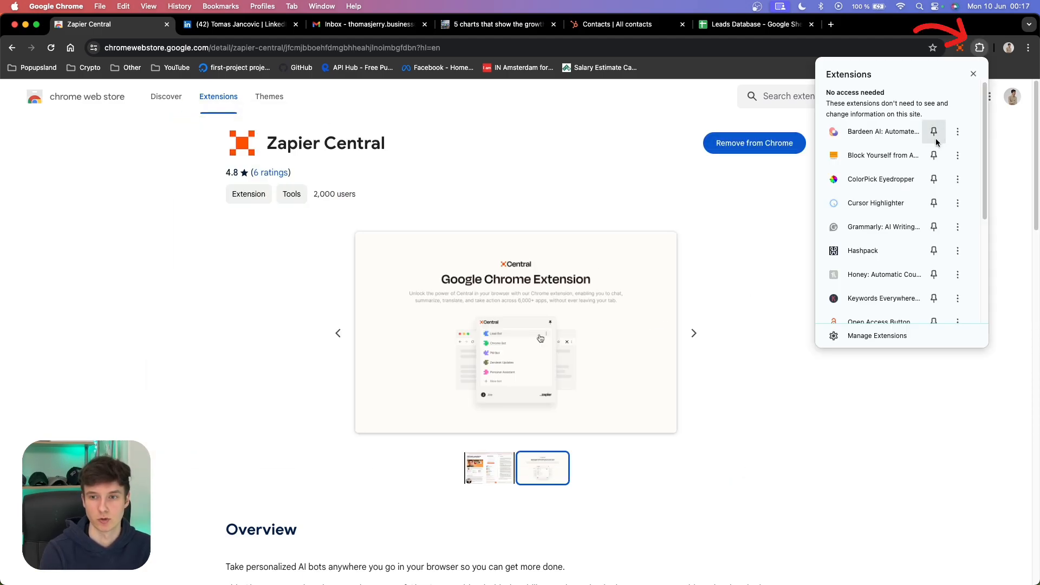
{"action": "scroll", "coordinate": [893, 157], "scroll_direction": "down", "scroll_amount": 5}
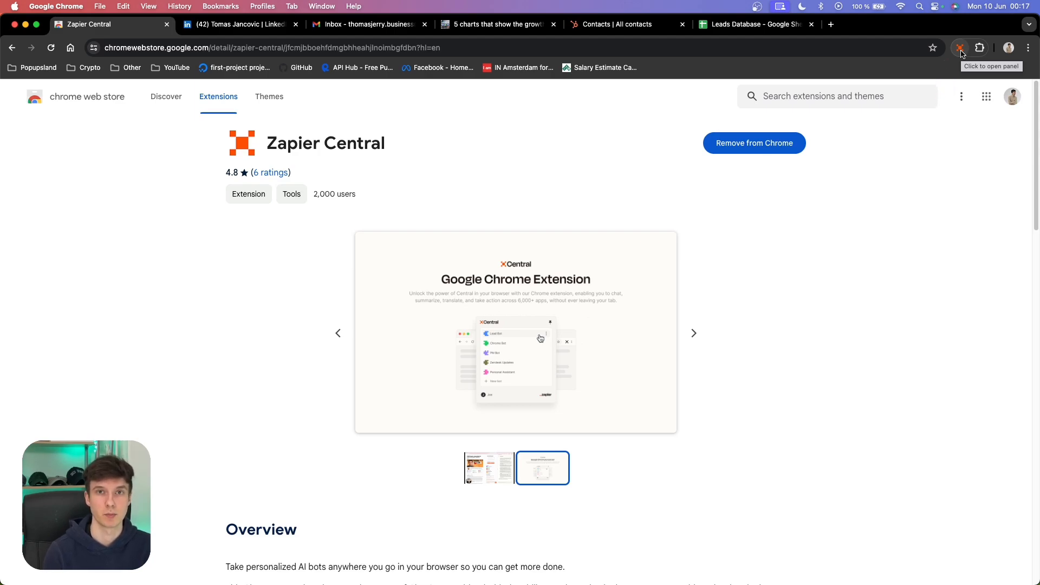
{"action": "left_click", "coordinate": [960, 49]}
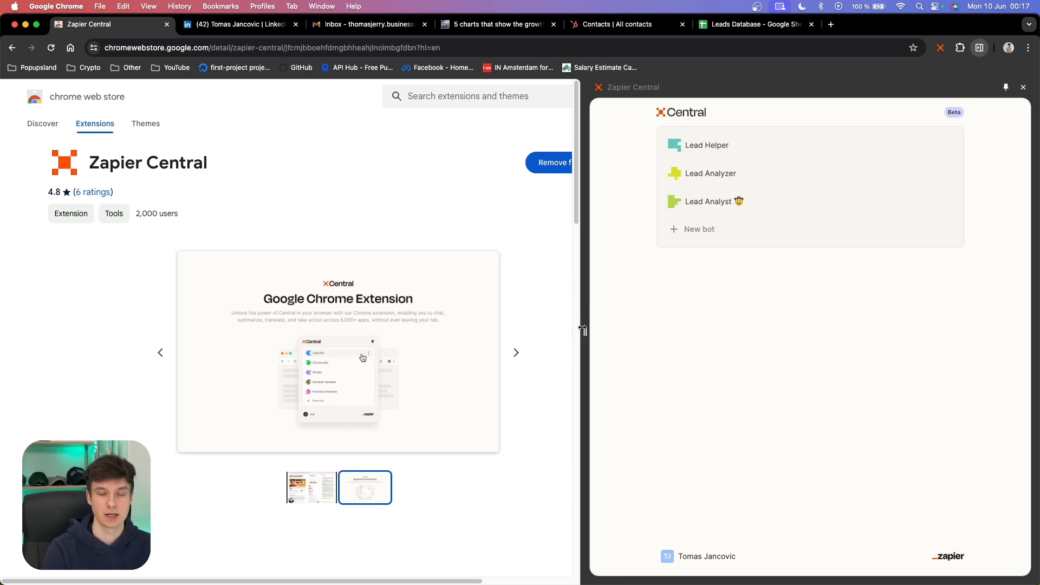
{"action": "left_click_drag", "start_coordinate": [583, 327], "coordinate": [656, 329]}
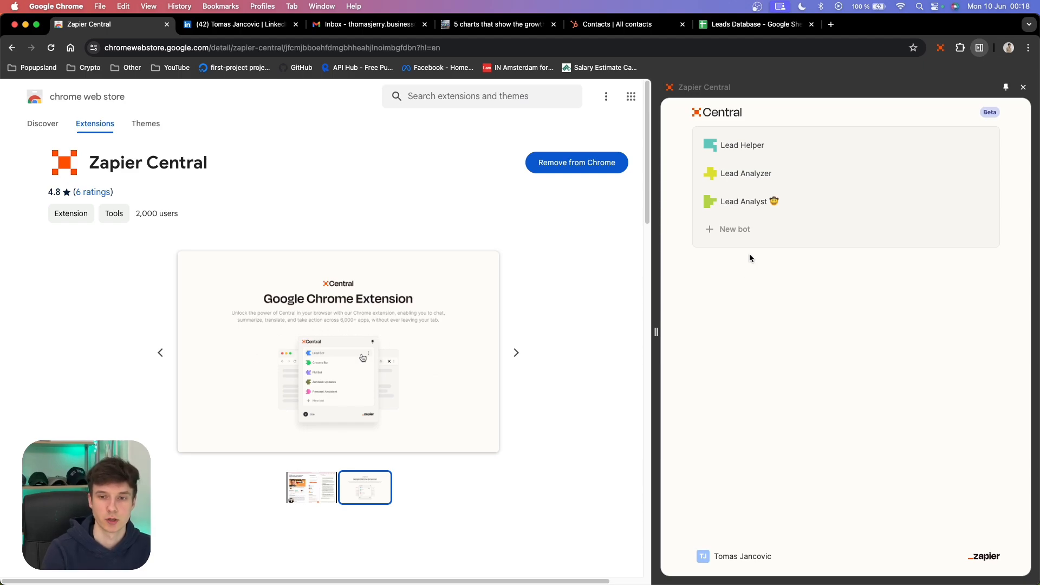
- Create a new bot and open its instant actions to add a new action
{"action": "left_click", "coordinate": [753, 235]}
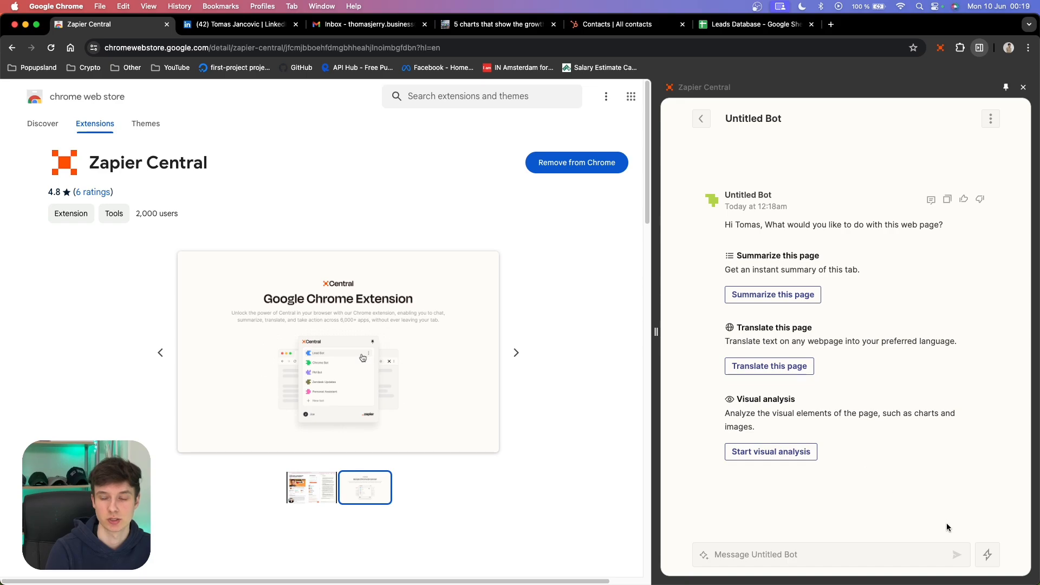
{"action": "left_click", "coordinate": [993, 554]}
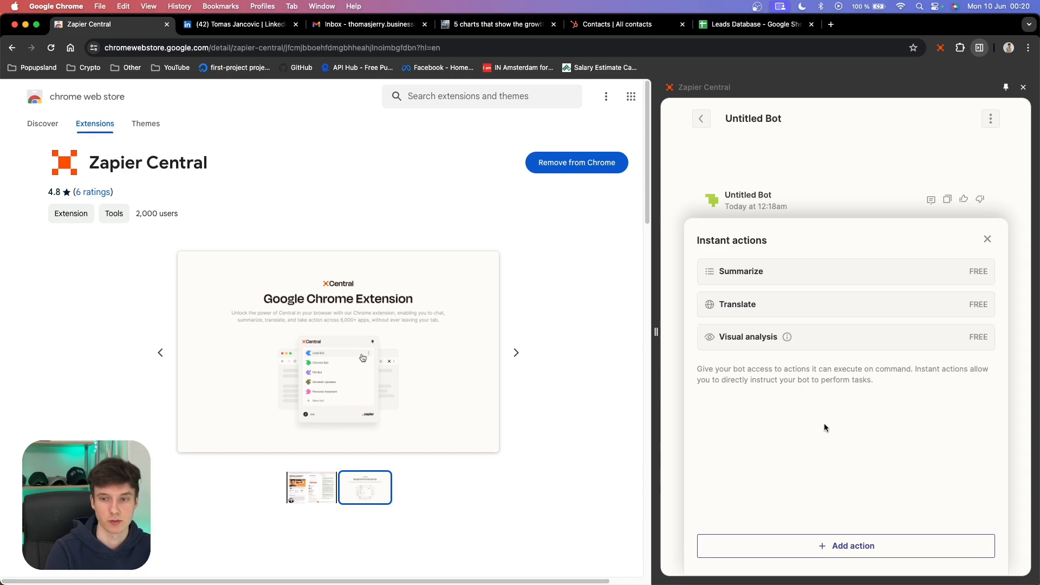
{"action": "left_click", "coordinate": [889, 548]}
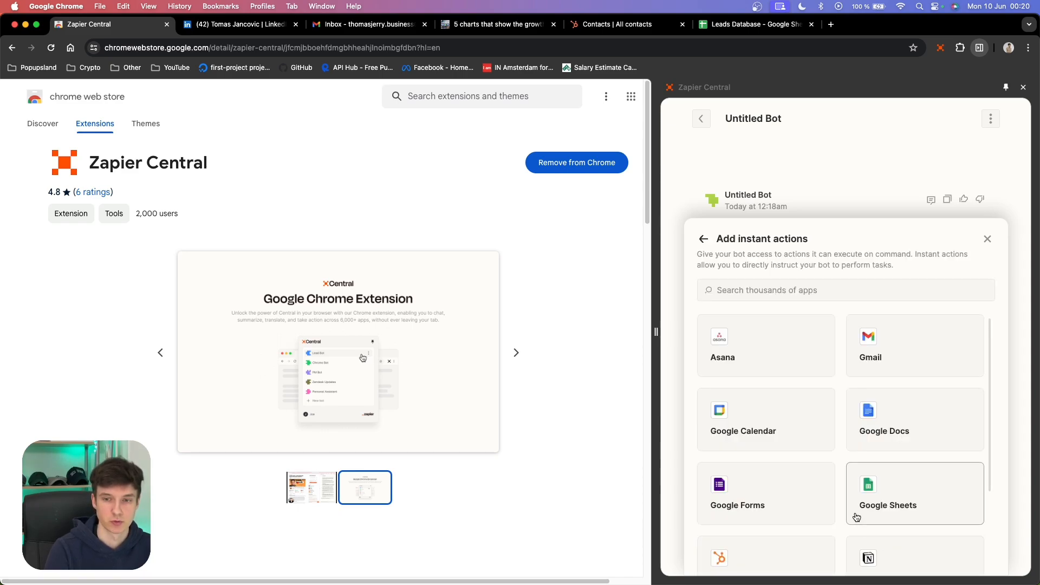
- Widen the panel, search the instant-action apps for gmail and choose Gmail
{"action": "left_click_drag", "start_coordinate": [656, 332], "coordinate": [539, 332]}
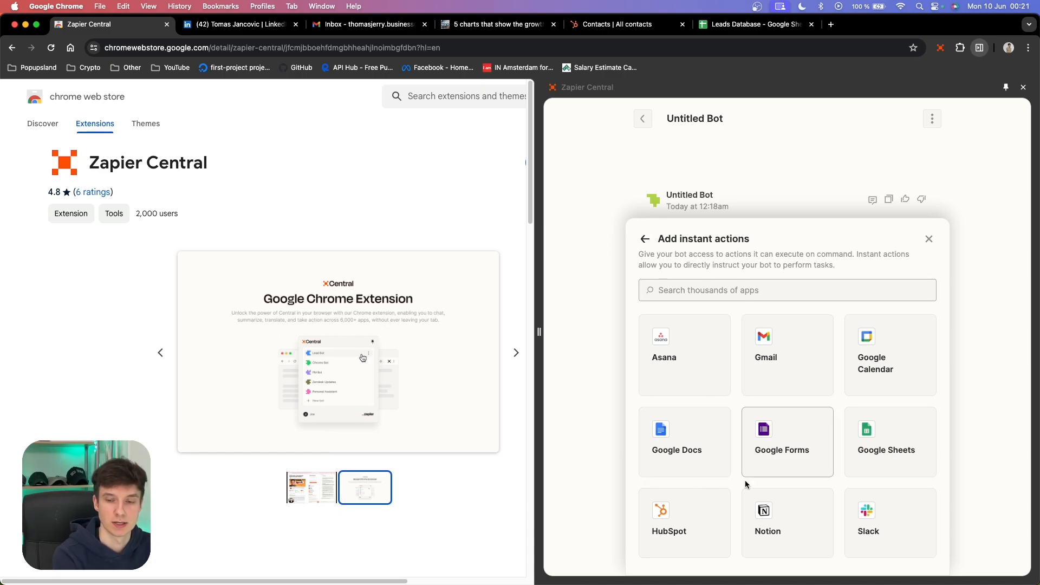
{"action": "left_click", "coordinate": [766, 292]}
{"action": "type", "text": "youtube"}
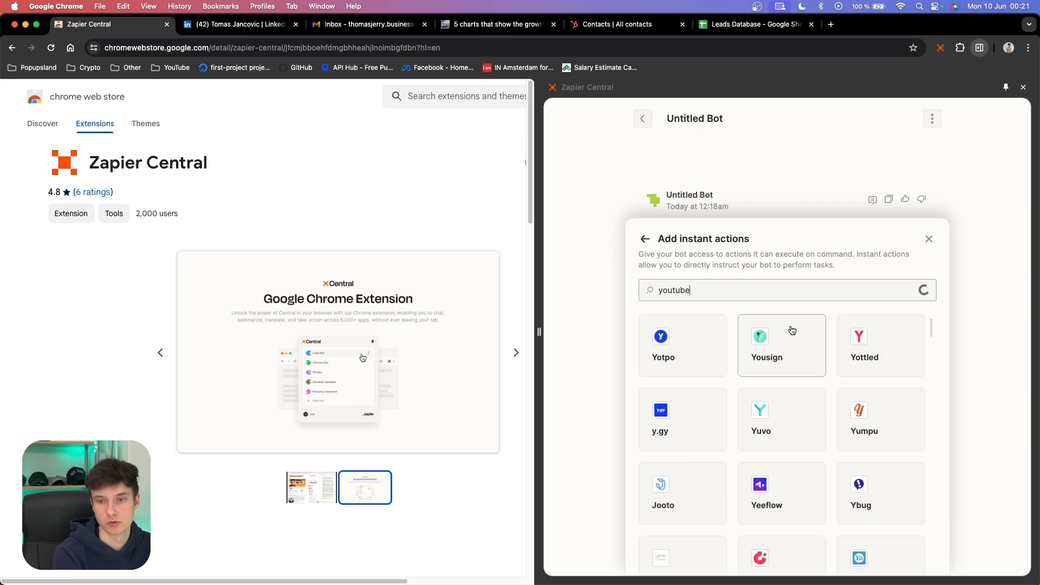
{"action": "double_click", "coordinate": [787, 294]}
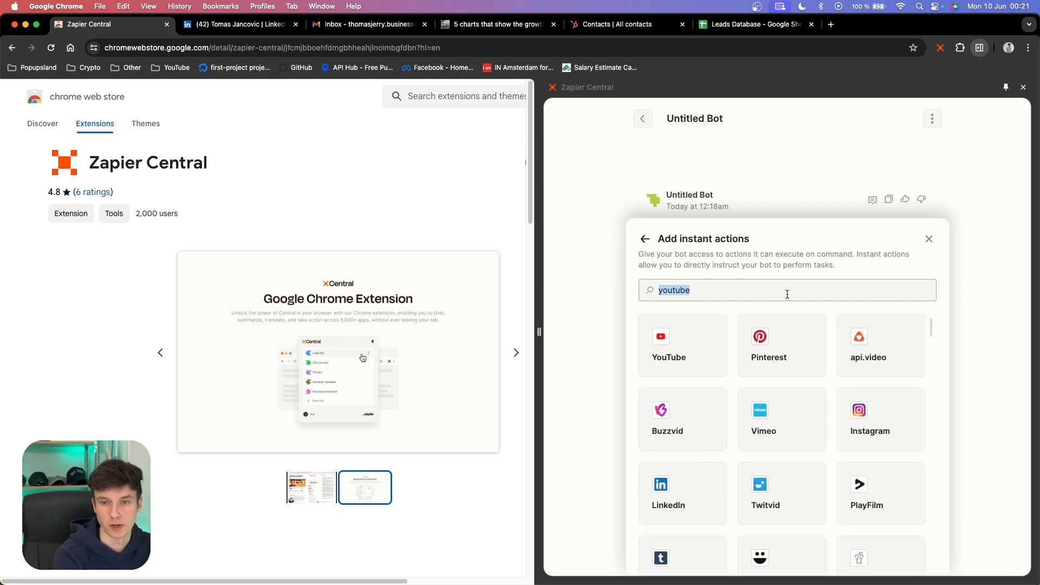
{"action": "type", "text": "gmail"}
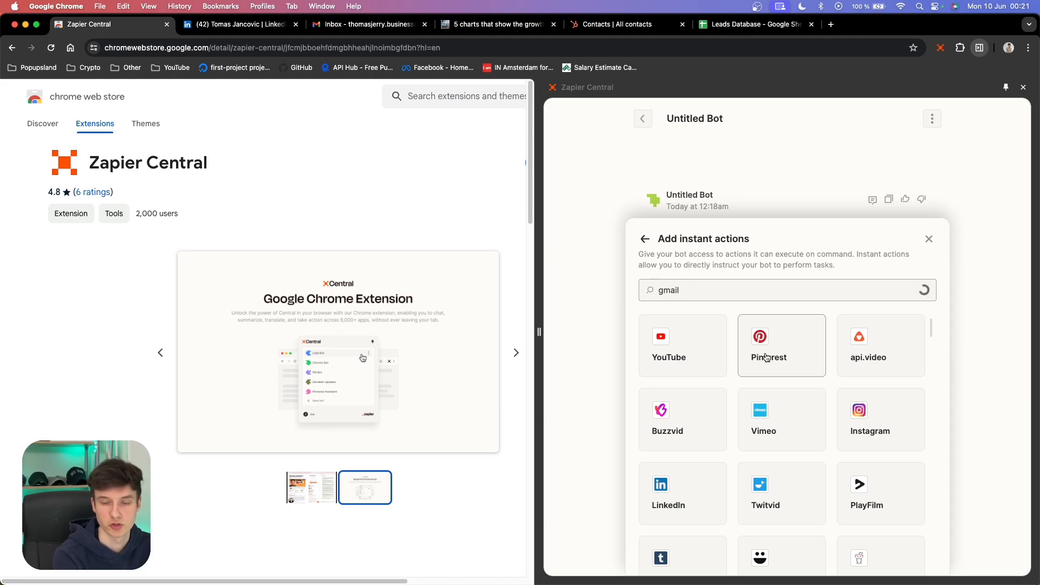
{"action": "left_click", "coordinate": [652, 359]}
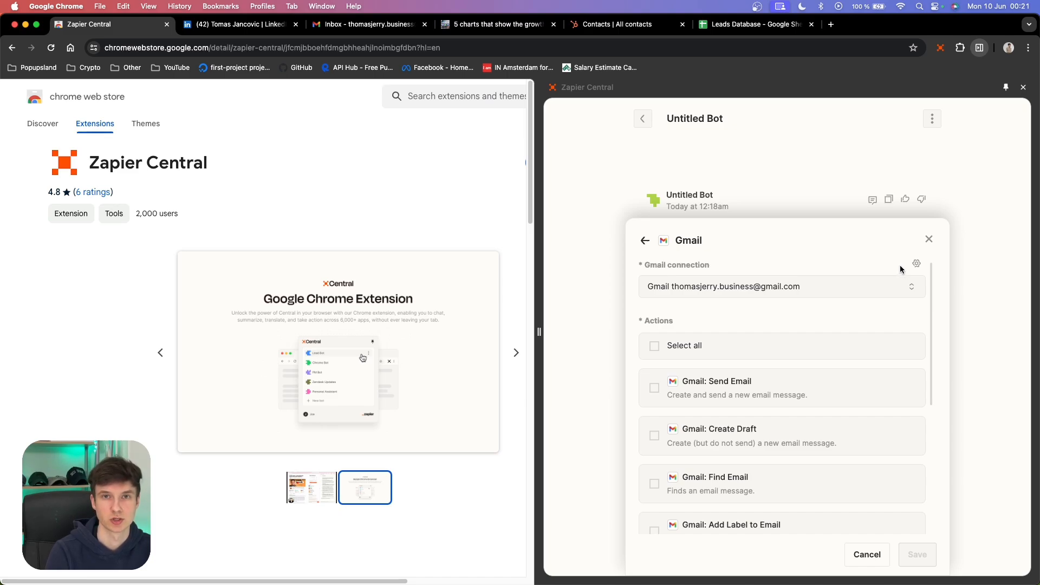
- Open the Gmail connection management page in Zapier and browse the list of connected apps
{"action": "left_click", "coordinate": [918, 265]}
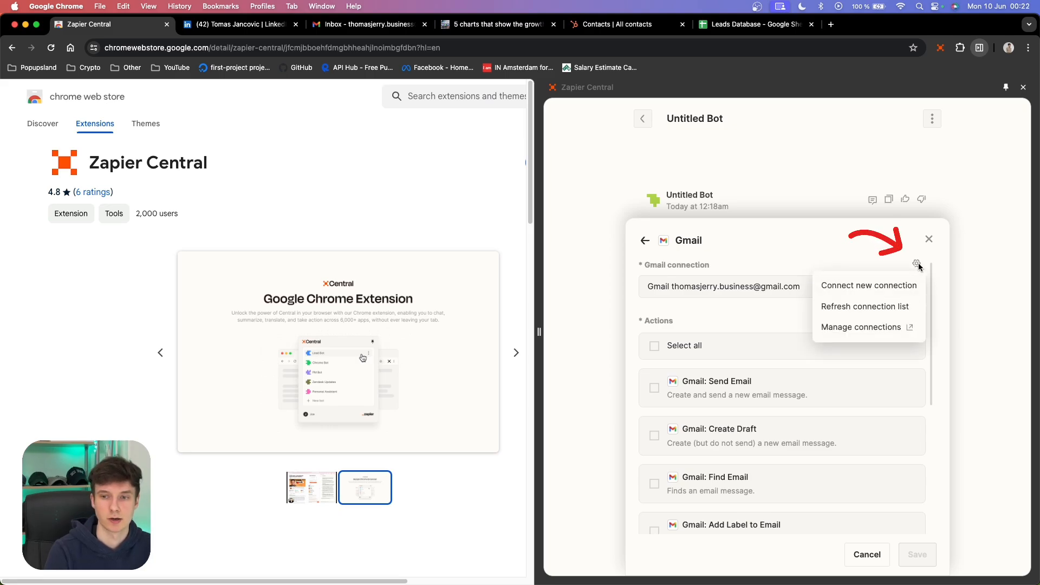
{"action": "left_click", "coordinate": [875, 328]}
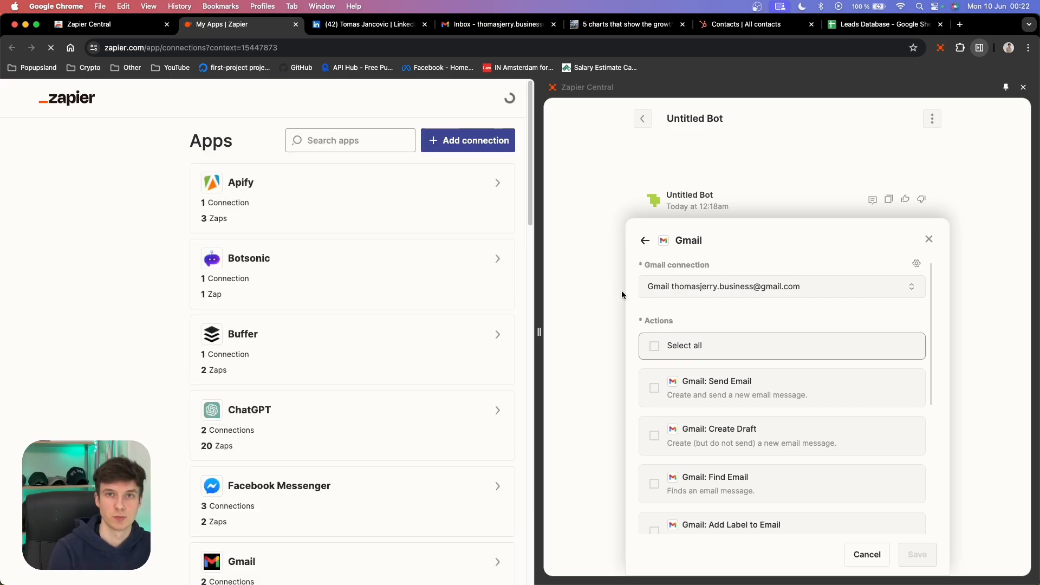
{"action": "left_click_drag", "start_coordinate": [539, 332], "coordinate": [644, 331]}
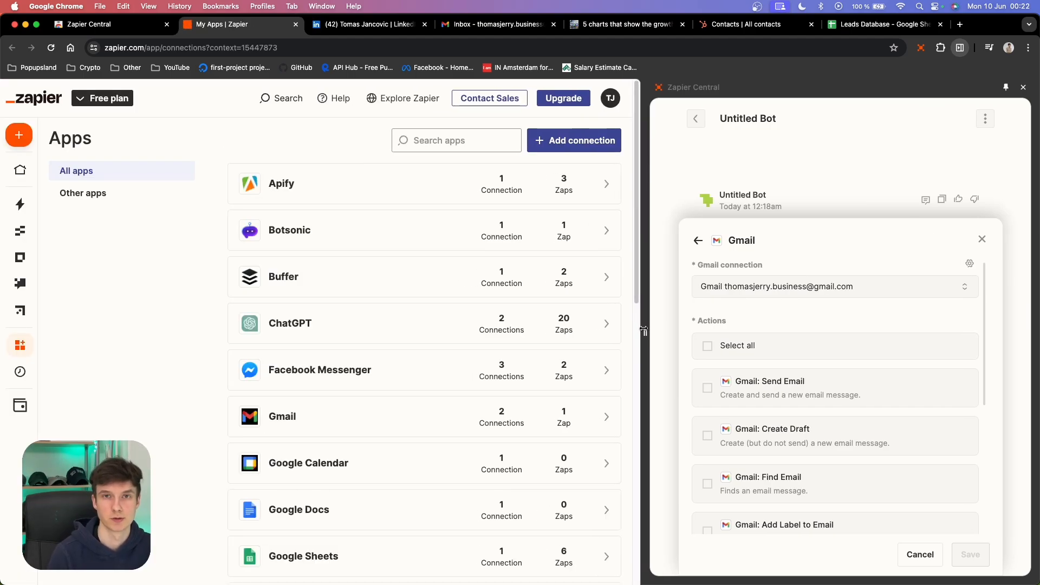
{"action": "mouse_move", "coordinate": [27, 349]}
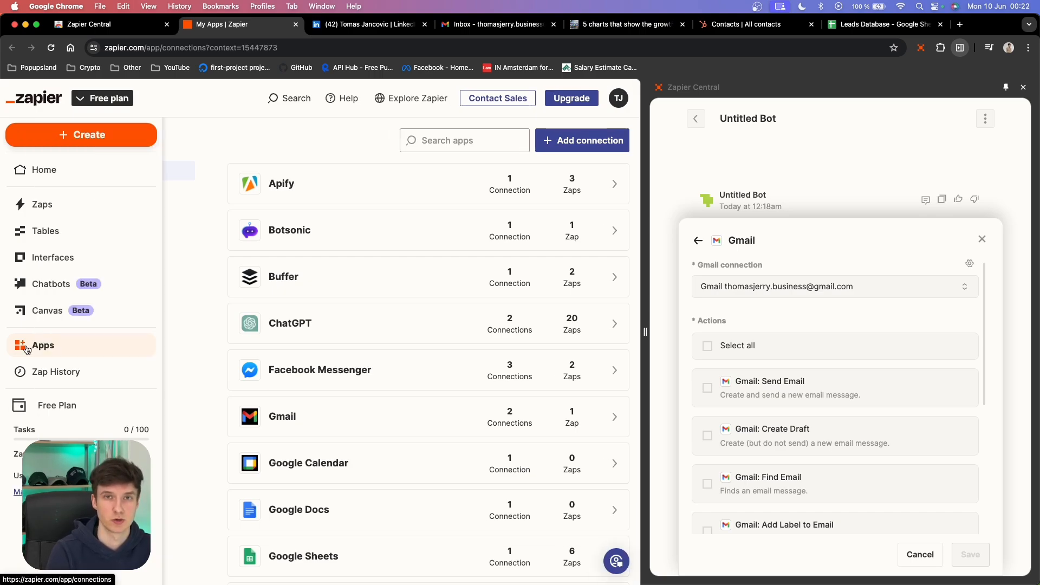
{"action": "scroll", "coordinate": [379, 324], "scroll_direction": "down", "scroll_amount": 3}
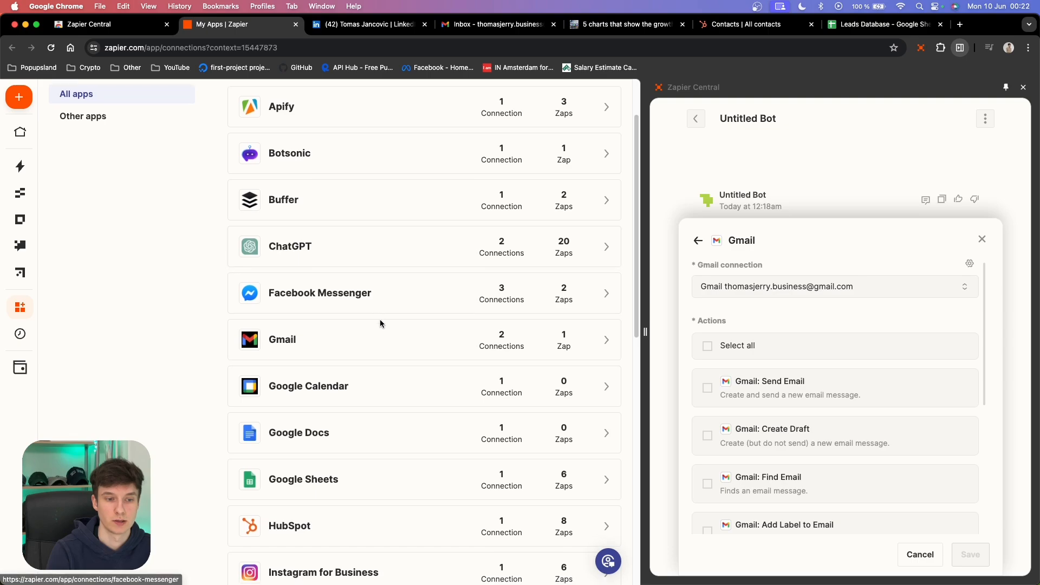
{"action": "scroll", "coordinate": [381, 323], "scroll_direction": "down", "scroll_amount": 10}
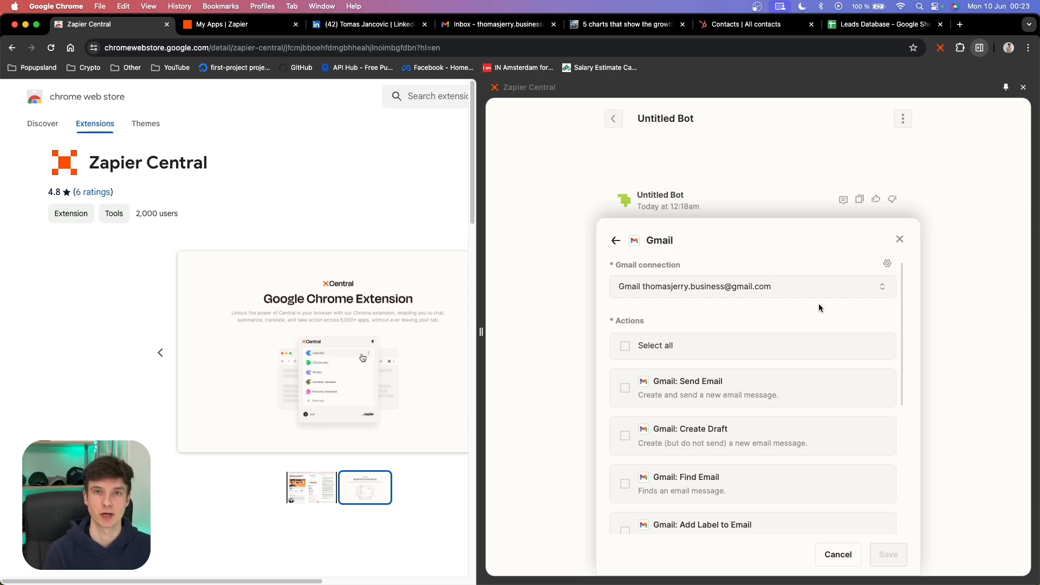
- Enable the Gmail: Create Draft action for the bot and save it
{"action": "scroll", "coordinate": [722, 393], "scroll_direction": "down", "scroll_amount": 2}
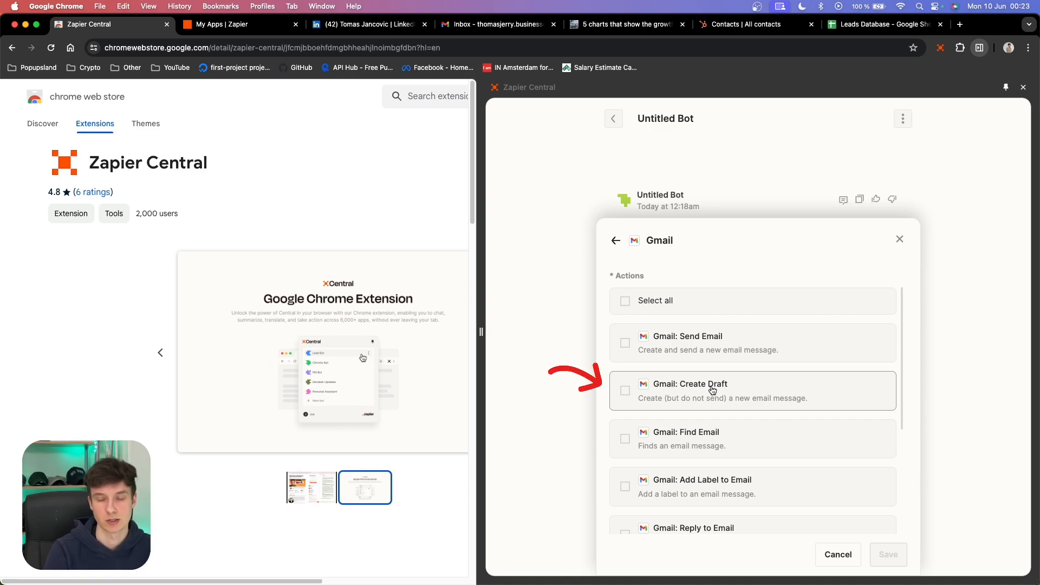
{"action": "left_click", "coordinate": [713, 393]}
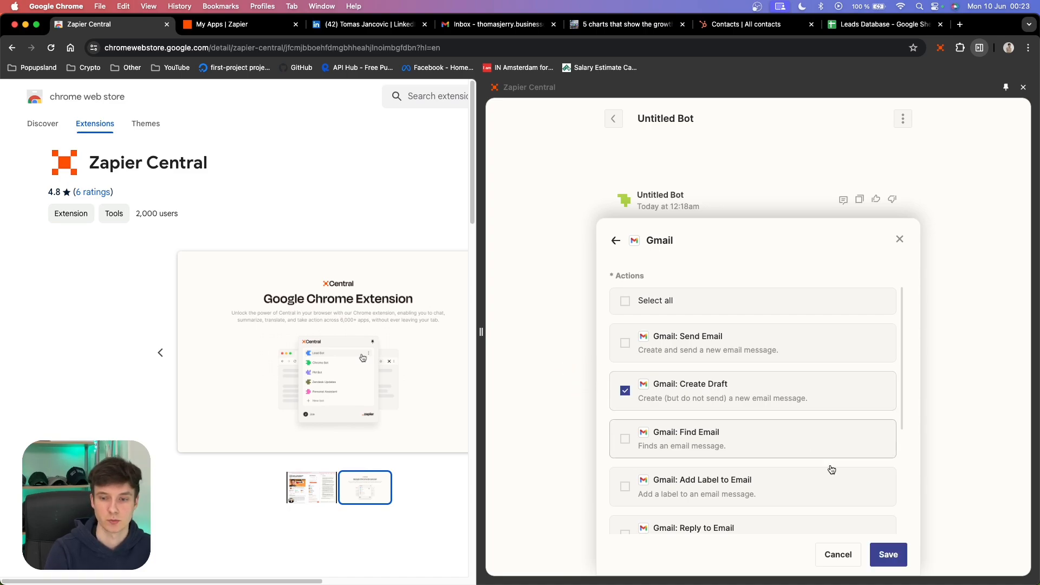
{"action": "left_click", "coordinate": [888, 555]}
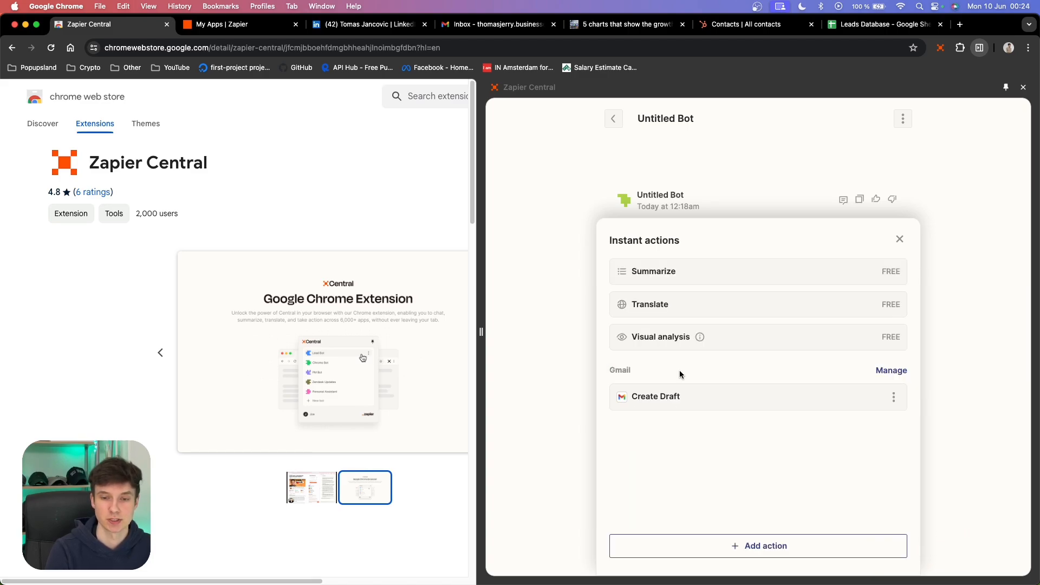
- Add Google Docs with its connection and enable the Create Document from Text action, then save
{"action": "left_click", "coordinate": [761, 544]}
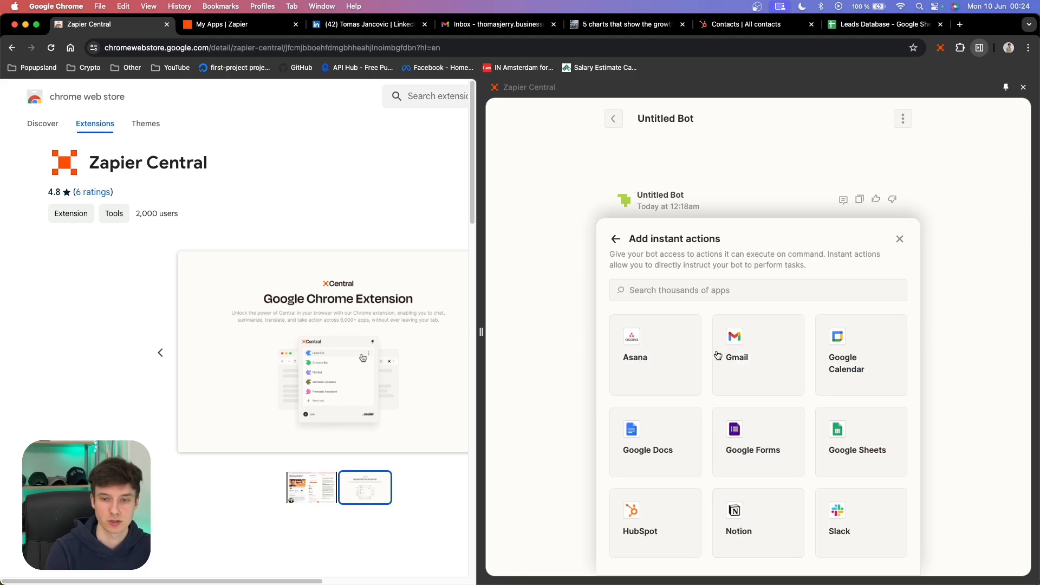
{"action": "left_click", "coordinate": [645, 443]}
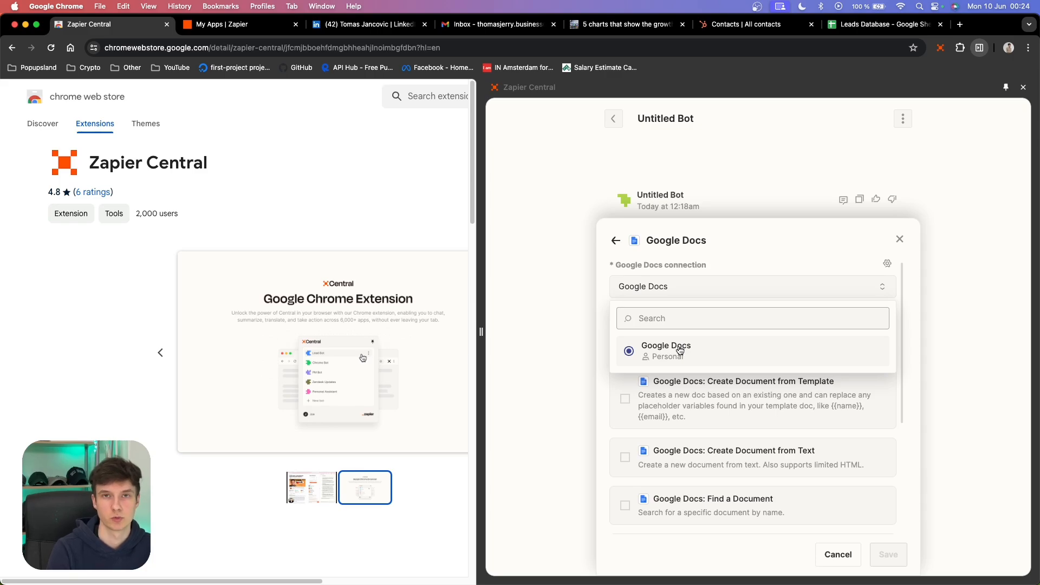
{"action": "left_click", "coordinate": [684, 342]}
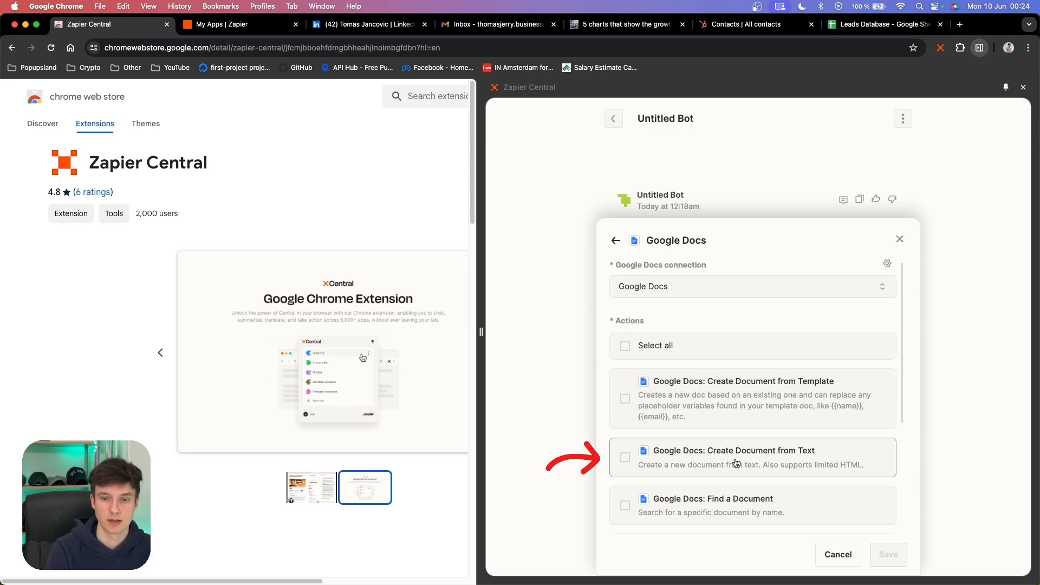
{"action": "left_click", "coordinate": [737, 462]}
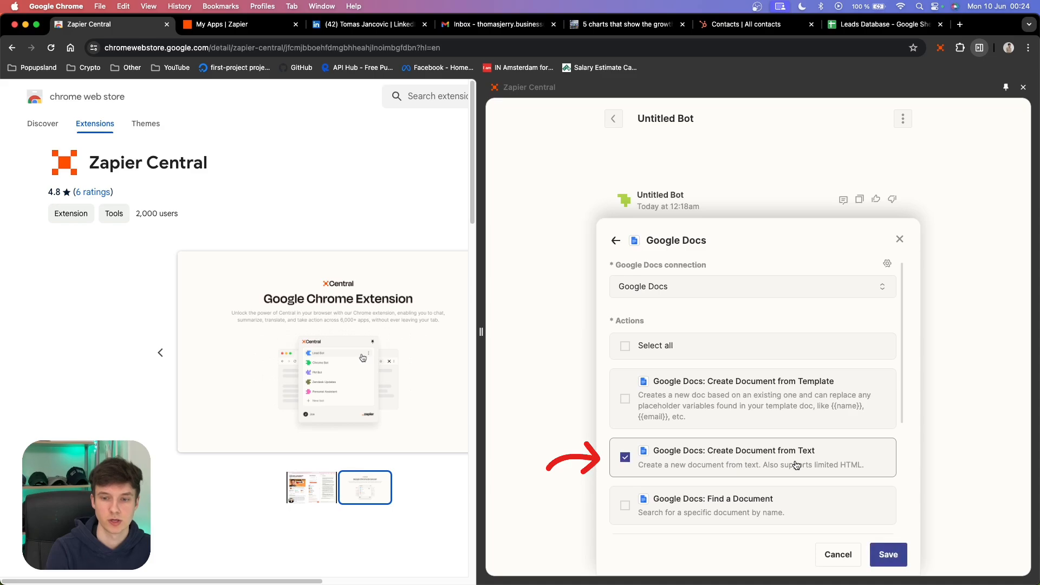
{"action": "left_click", "coordinate": [887, 555]}
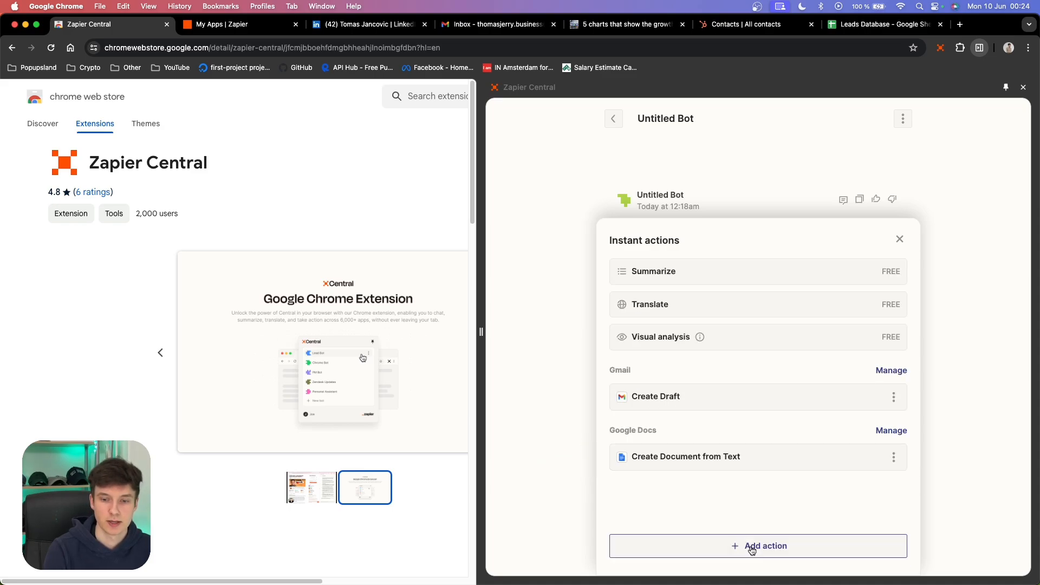
- Add Google Sheets and enable the Create Spreadsheet Row action, then save
{"action": "left_click", "coordinate": [752, 549]}
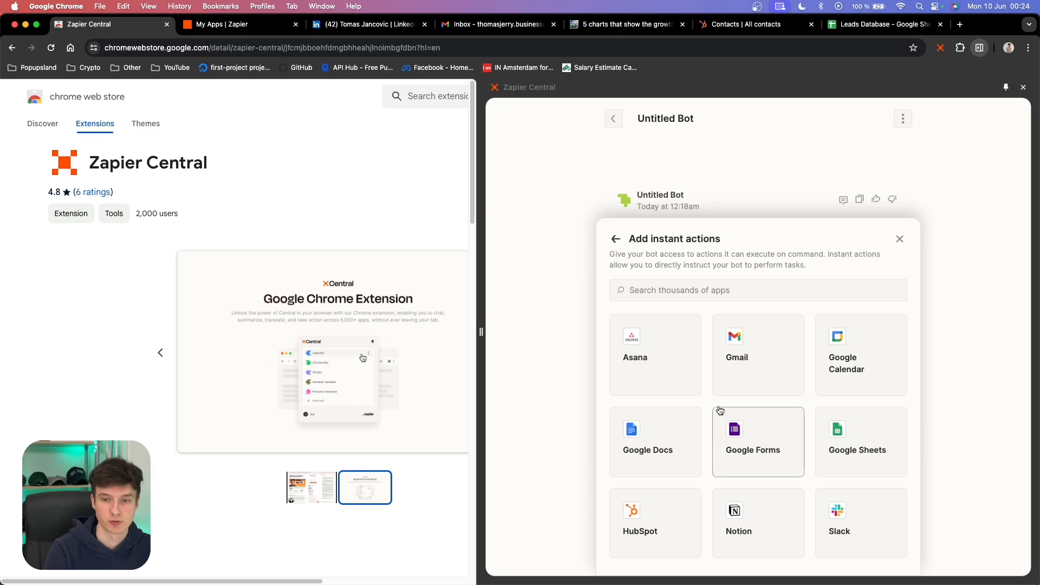
{"action": "left_click", "coordinate": [861, 447]}
{"action": "scroll", "coordinate": [739, 409], "scroll_direction": "down", "scroll_amount": 10}
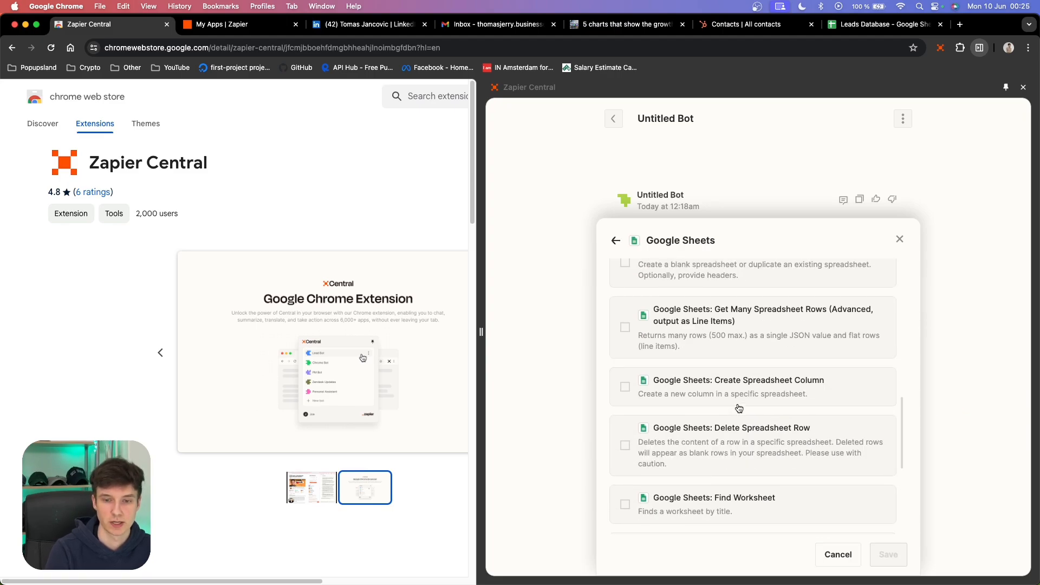
{"action": "scroll", "coordinate": [739, 409], "scroll_direction": "down", "scroll_amount": 1}
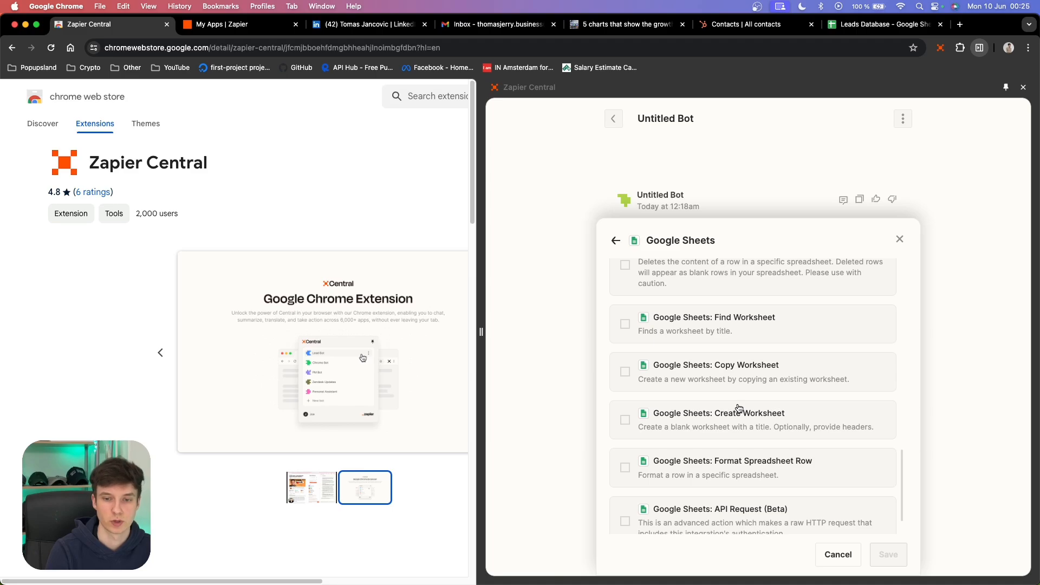
{"action": "scroll", "coordinate": [739, 409], "scroll_direction": "up", "scroll_amount": 11}
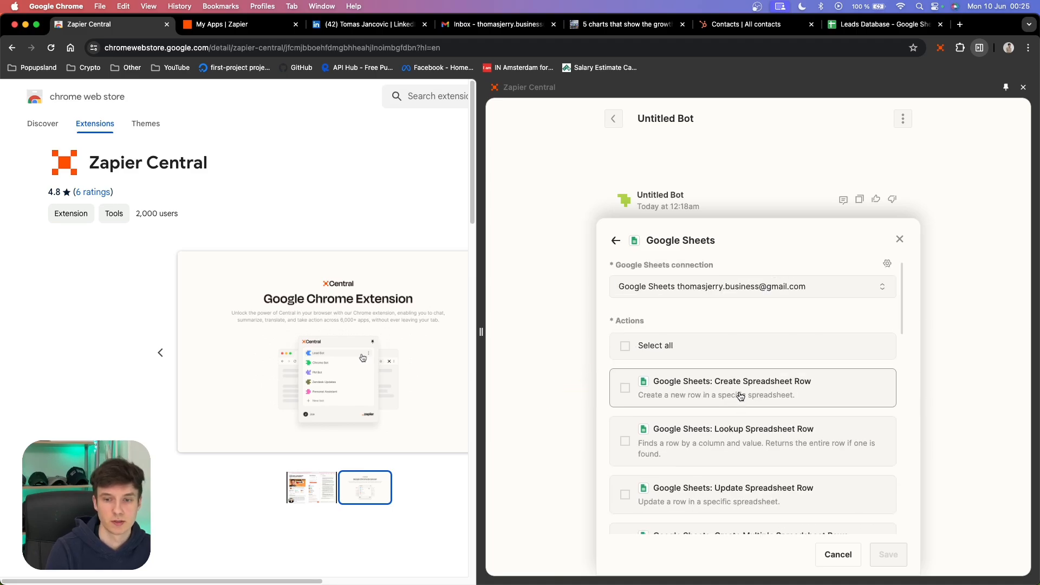
{"action": "left_click", "coordinate": [740, 397]}
{"action": "left_click", "coordinate": [888, 554]}
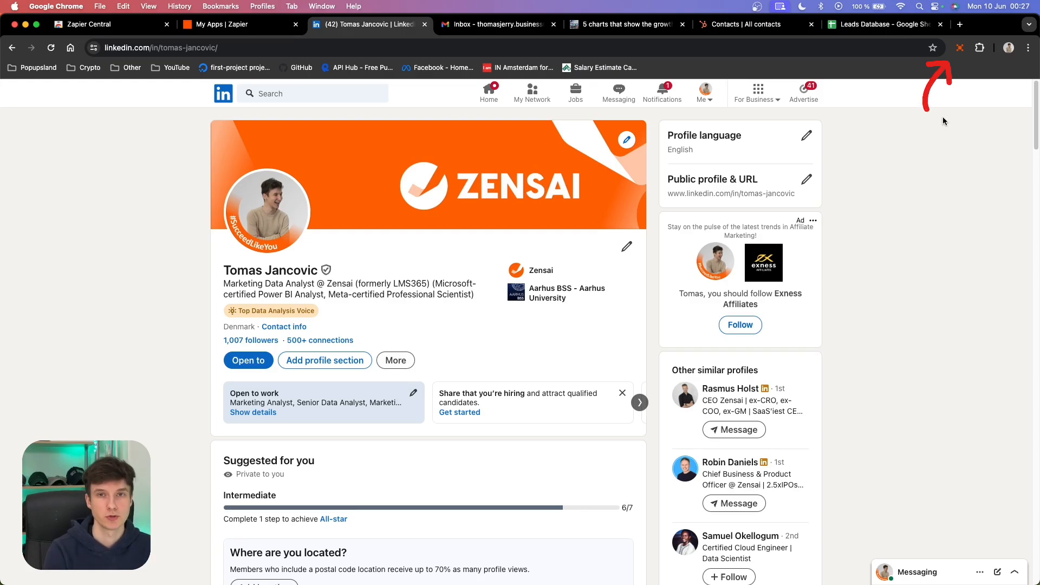
- Reopen the side panel, open the untitled bot and rename it Google Chrome Helper
{"action": "left_click", "coordinate": [960, 48]}
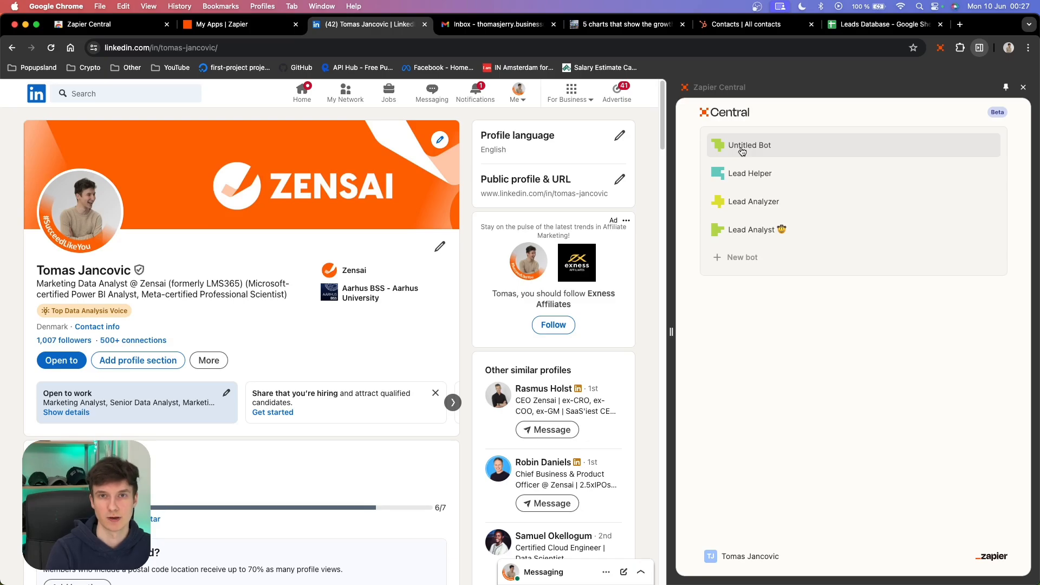
{"action": "left_click", "coordinate": [763, 151]}
{"action": "type", "text": "Googl"}
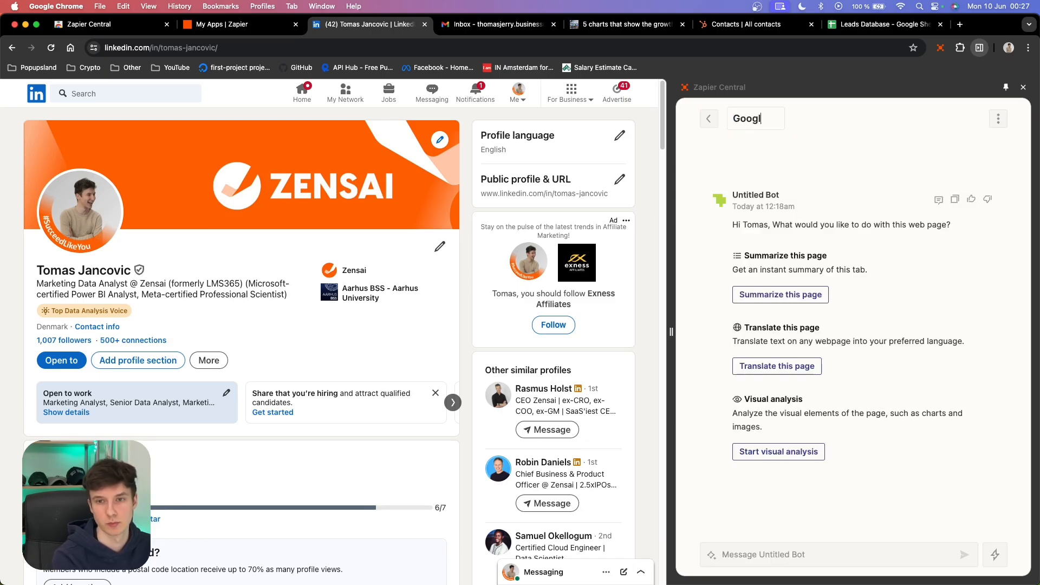
{"action": "type", "text": "e Chrome Helper"}
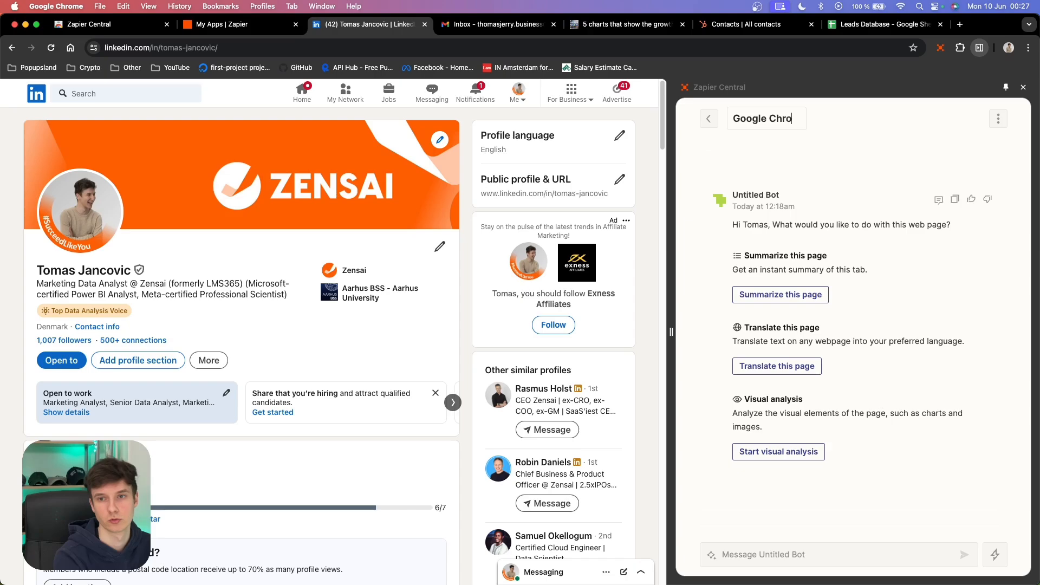
{"action": "key", "text": "Return"}
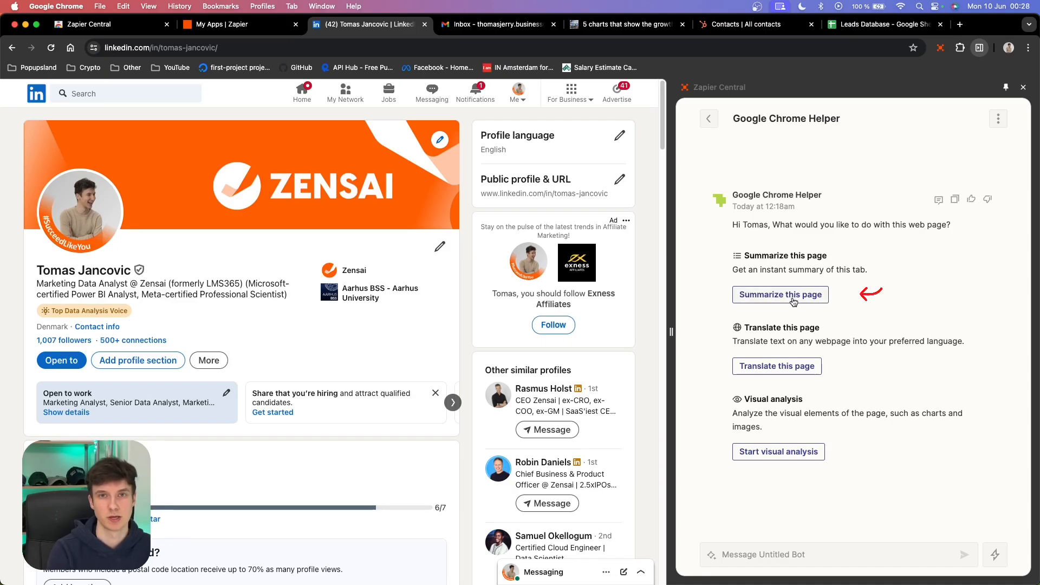
- Ask the bot to summarize the LinkedIn profile page and scroll through the summary it returns
{"action": "left_click", "coordinate": [797, 295]}
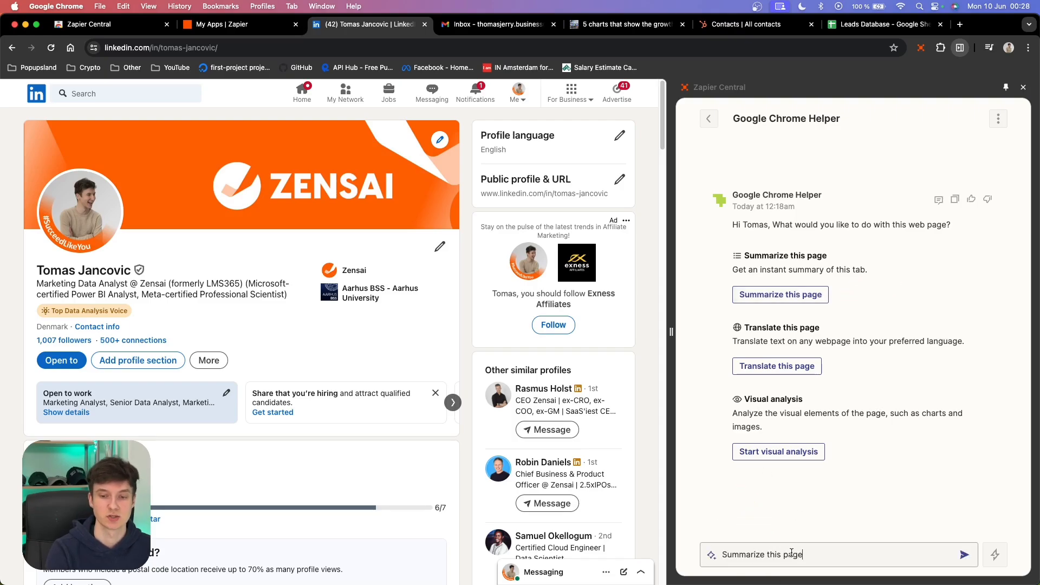
{"action": "left_click", "coordinate": [964, 555]}
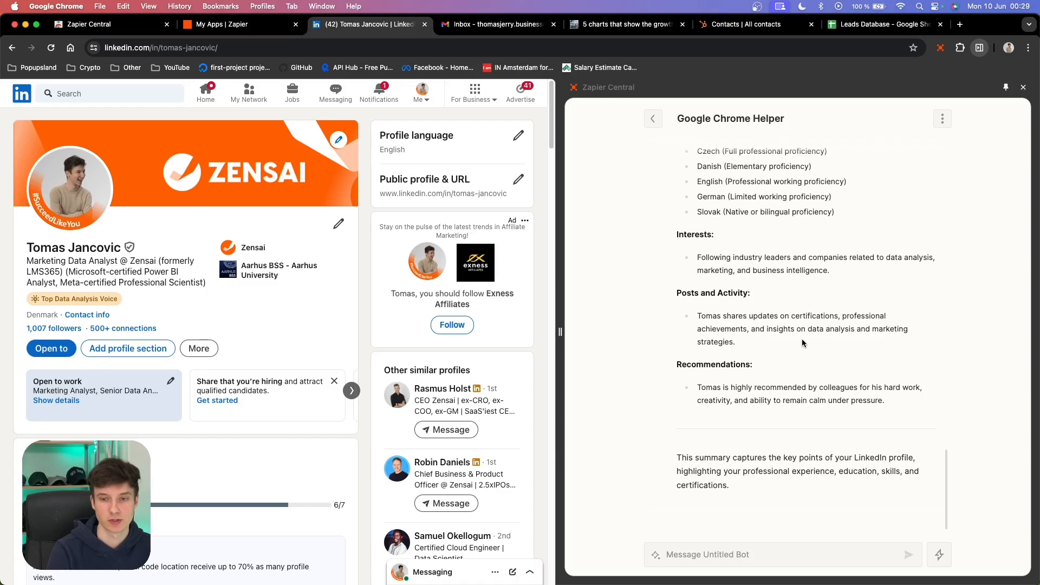
{"action": "scroll", "coordinate": [807, 341], "scroll_direction": "up", "scroll_amount": 5}
{"action": "scroll", "coordinate": [801, 343], "scroll_direction": "up", "scroll_amount": 10}
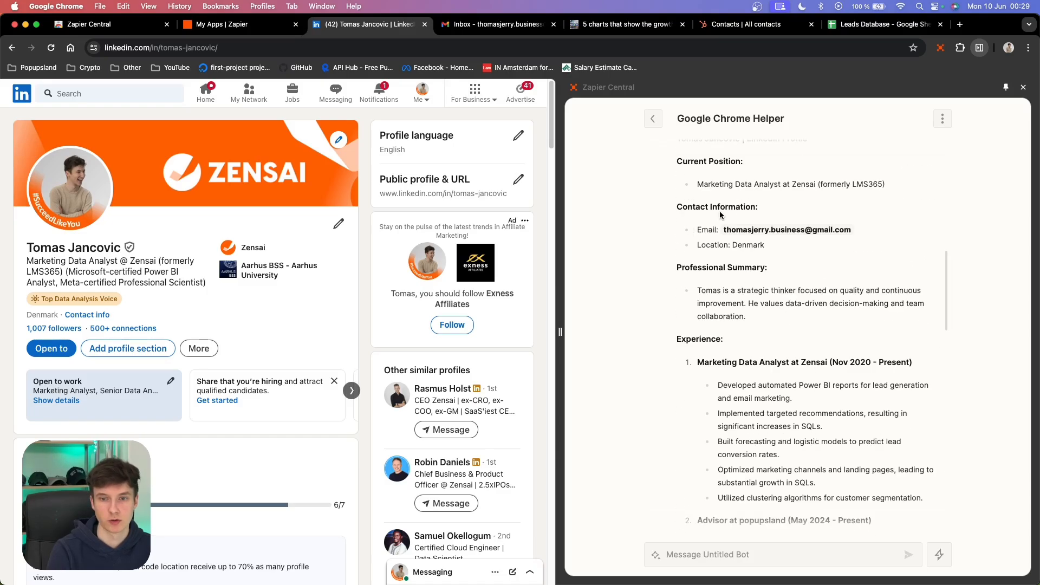
{"action": "scroll", "coordinate": [720, 217], "scroll_direction": "down", "scroll_amount": 5}
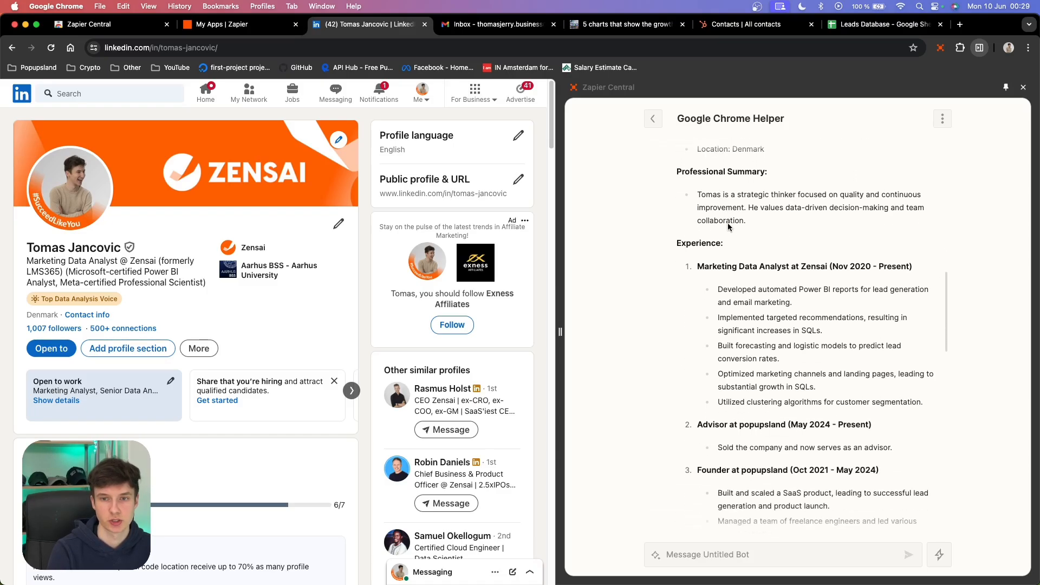
{"action": "scroll", "coordinate": [708, 215], "scroll_direction": "down", "scroll_amount": 10}
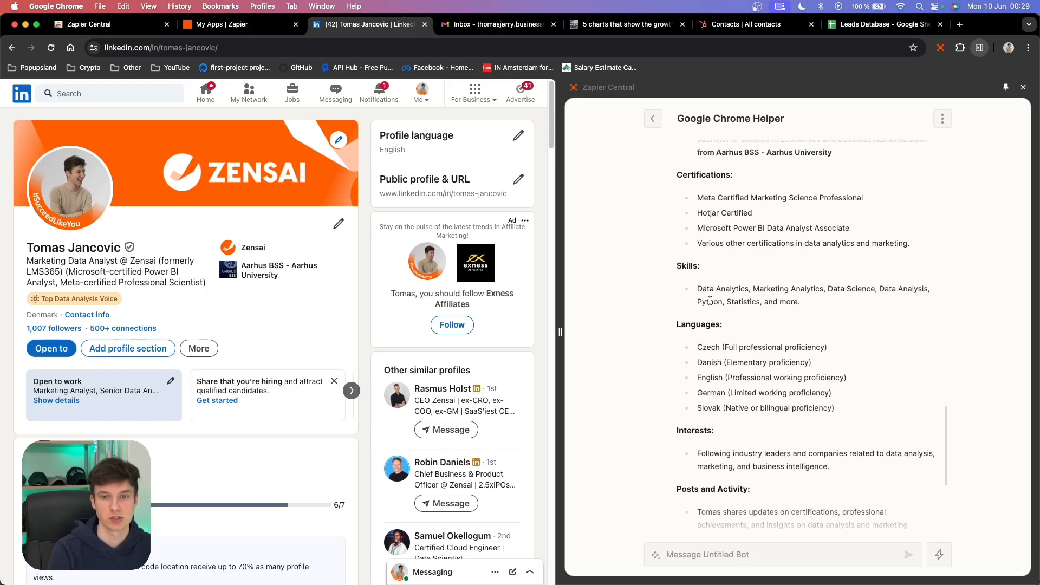
{"action": "scroll", "coordinate": [710, 301], "scroll_direction": "down", "scroll_amount": 5}
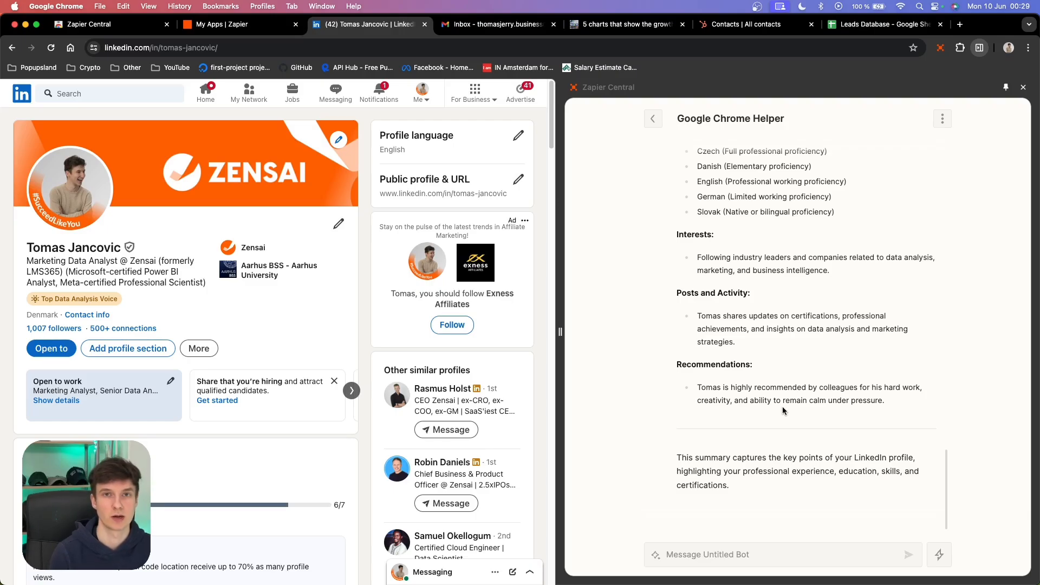
- Use the Gmail Create Draft instant action to draft an email inviting the profile's person to interview for a senior data analyst position at Nike
{"action": "left_click", "coordinate": [942, 554]}
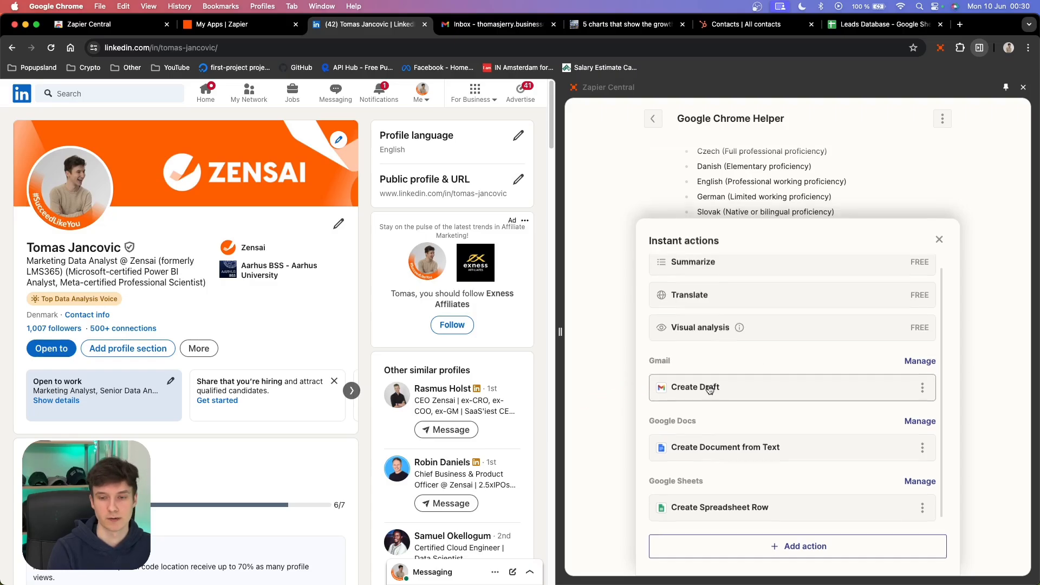
{"action": "left_click", "coordinate": [710, 389]}
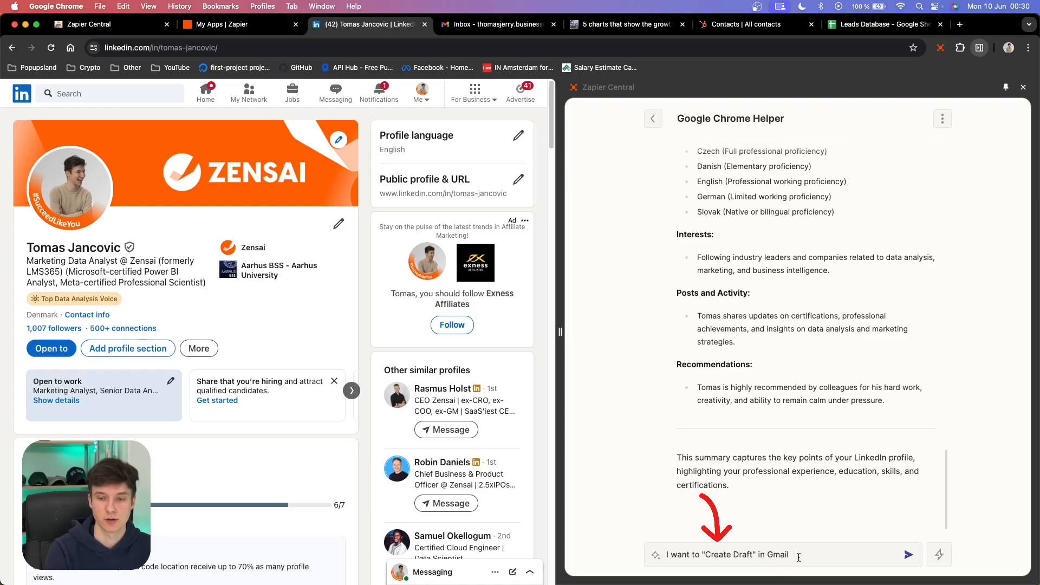
{"action": "type", "text": "."}
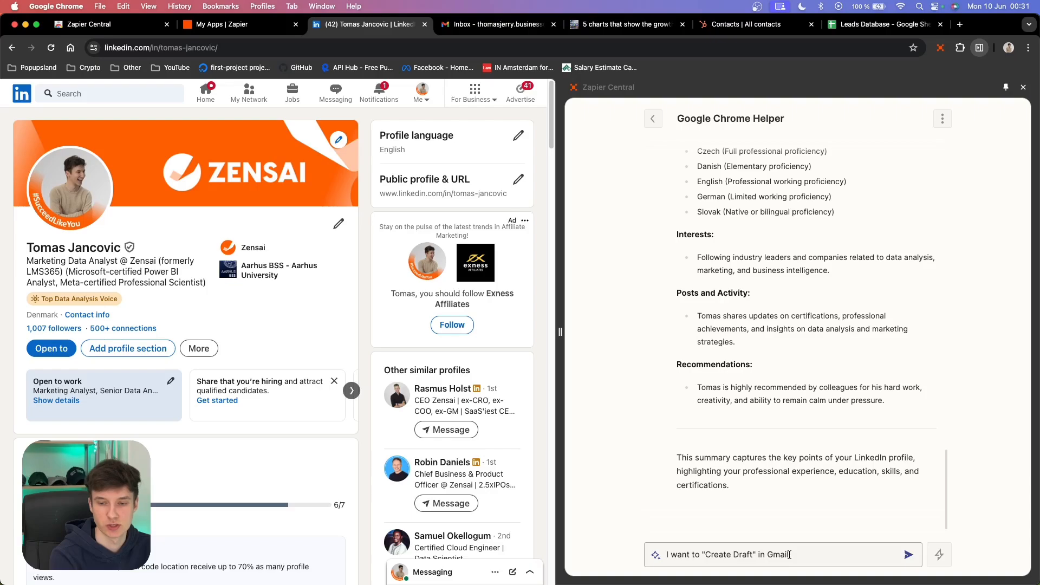
{"action": "type", "text": "Based on this linkedin profile work experience, create an email that will invite the person to an interview for a senior data analyst position at Nike."}
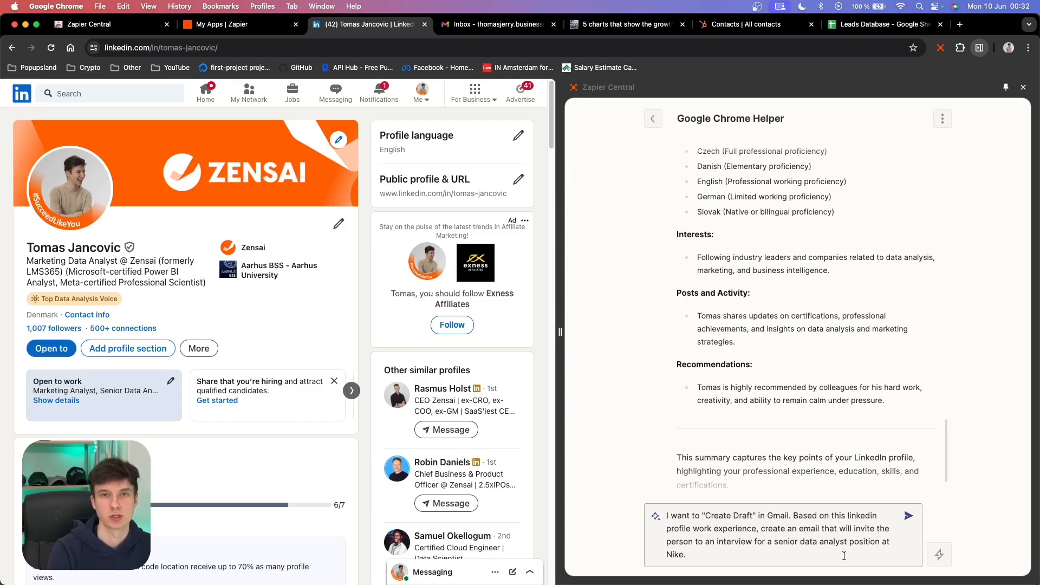
{"action": "key", "text": "Return"}
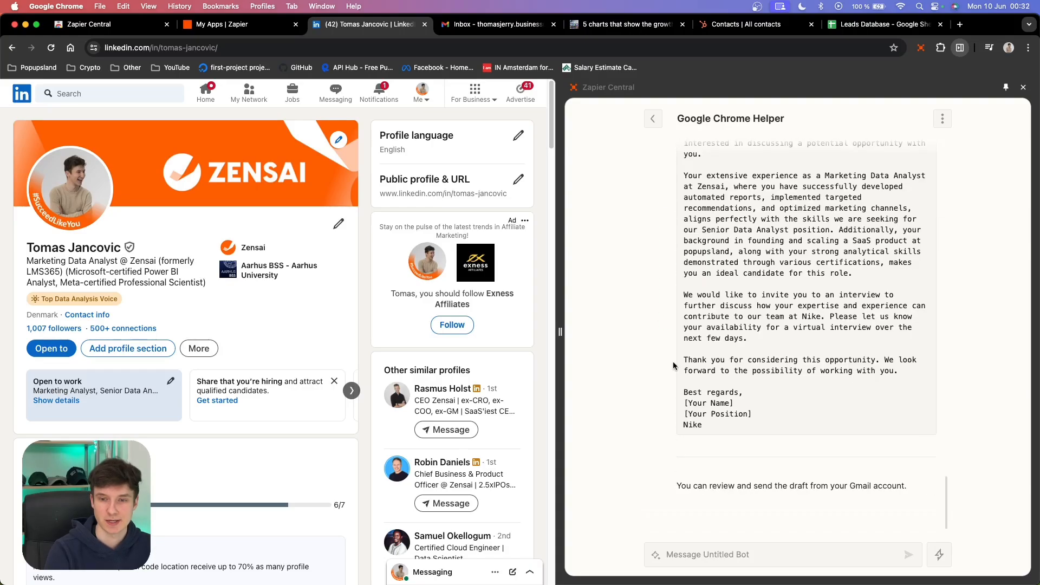
{"action": "scroll", "coordinate": [674, 365], "scroll_direction": "up", "scroll_amount": 8}
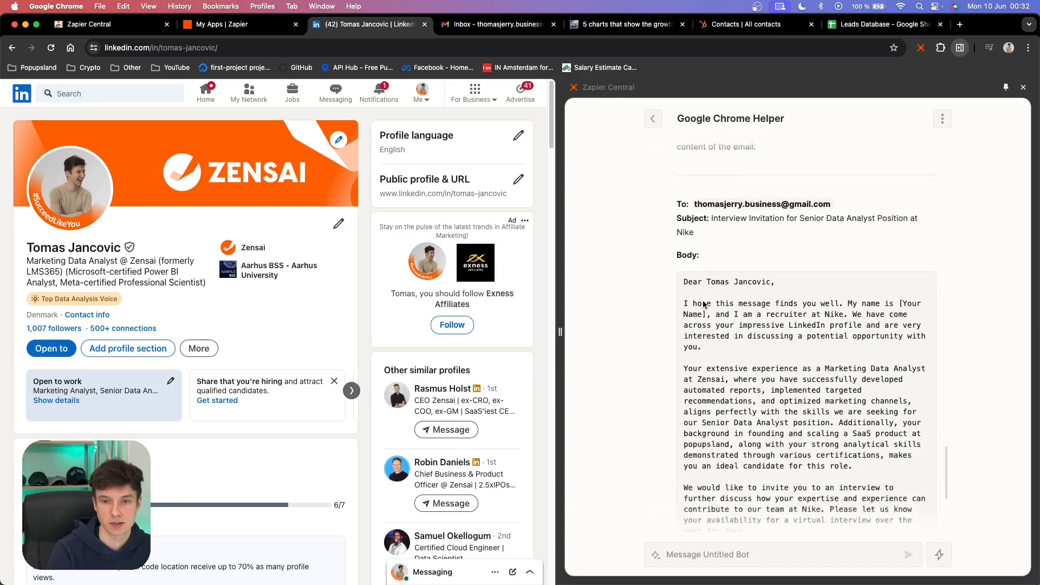
{"action": "scroll", "coordinate": [693, 279], "scroll_direction": "down", "scroll_amount": 3}
{"action": "scroll", "coordinate": [693, 279], "scroll_direction": "down", "scroll_amount": 3}
{"action": "scroll", "coordinate": [675, 395], "scroll_direction": "up", "scroll_amount": 8}
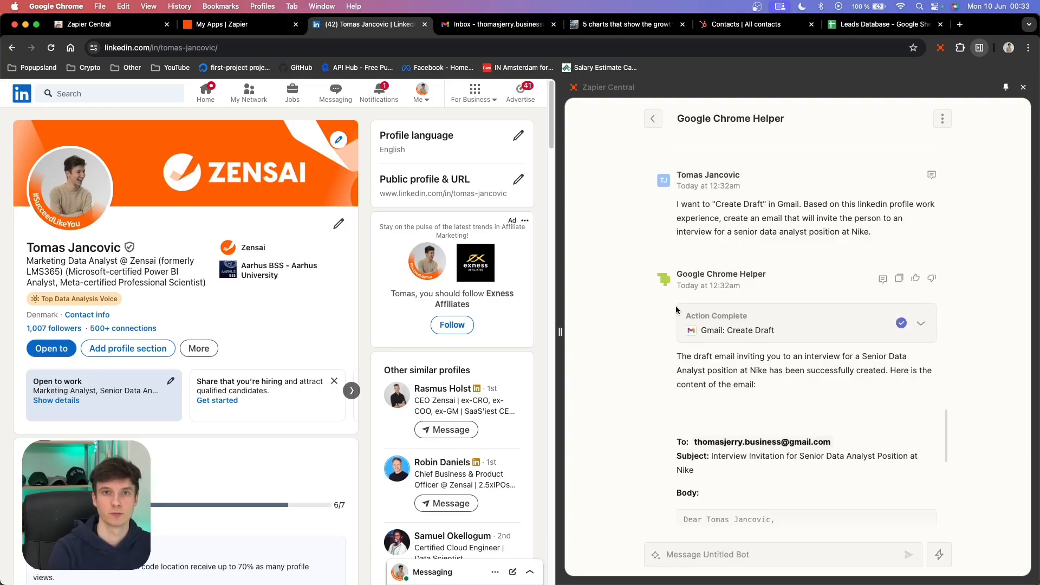
- Open the Gmail drafts and review the Nike interview invitation draft
{"action": "key", "text": "ctrl+Tab"}
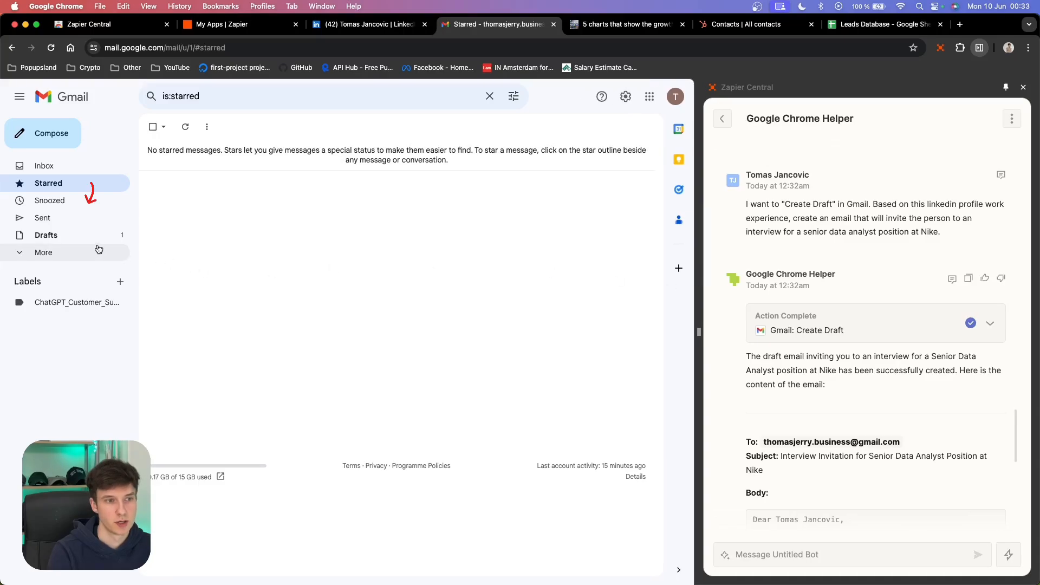
{"action": "left_click", "coordinate": [92, 245]}
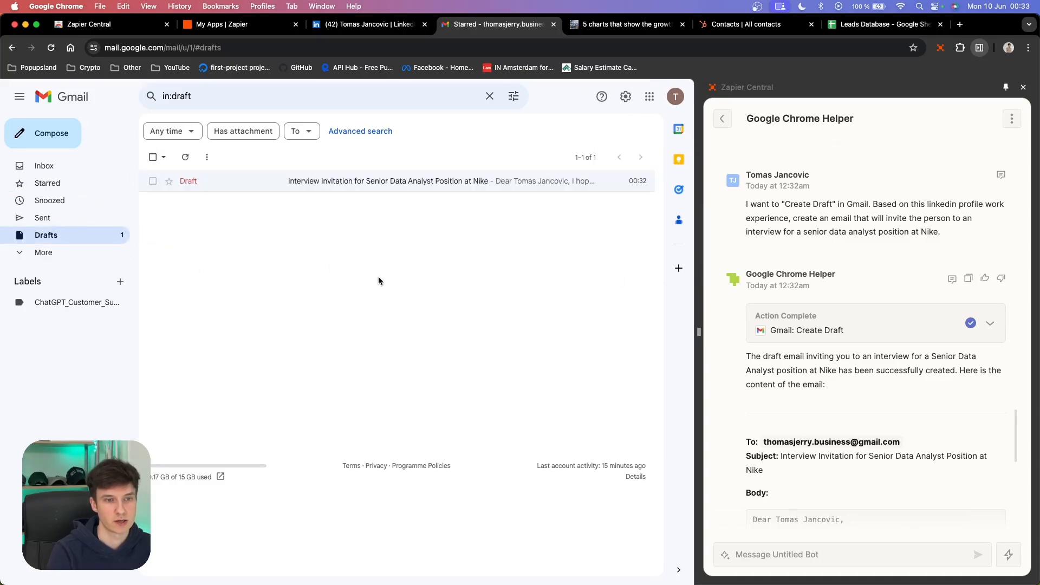
{"action": "left_click", "coordinate": [396, 184]}
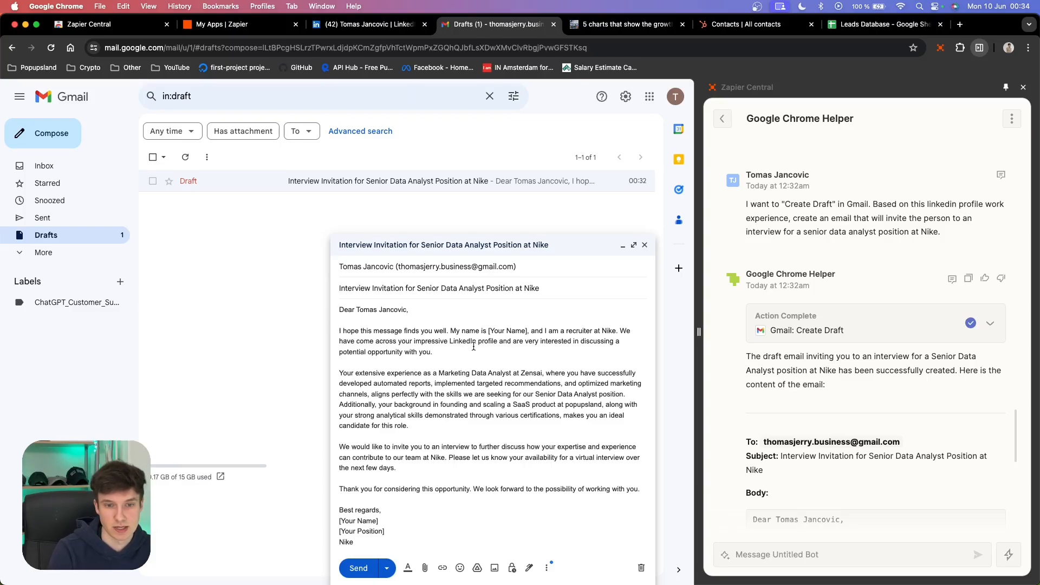
{"action": "left_click_drag", "start_coordinate": [447, 342], "coordinate": [580, 348]}
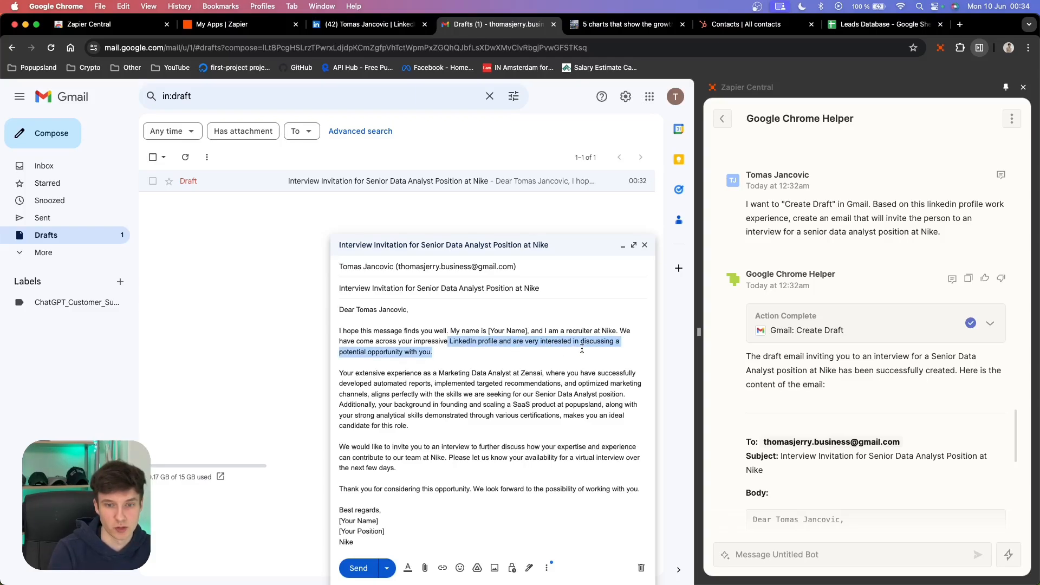
{"action": "left_click_drag", "start_coordinate": [339, 372], "coordinate": [508, 380]}
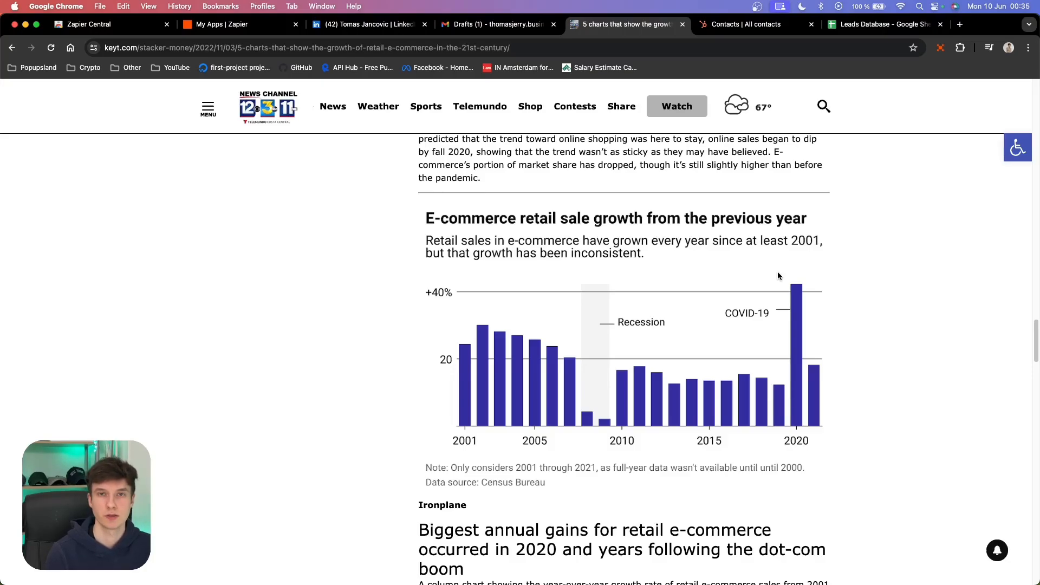
- Open the Google Chrome Helper bot on the e-commerce charts page, widen its panel and start a fresh chat
{"action": "left_click", "coordinate": [941, 48]}
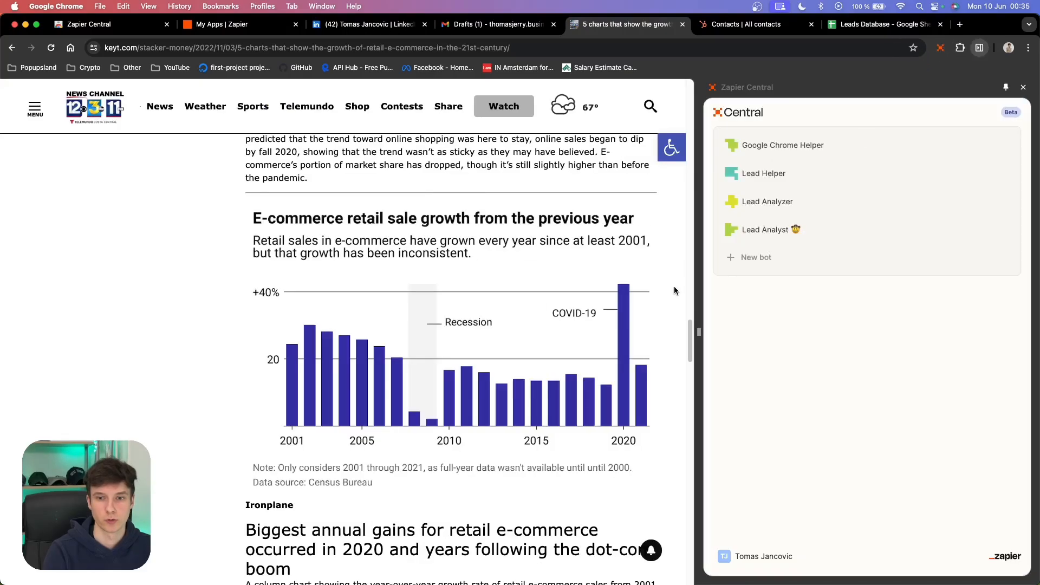
{"action": "left_click", "coordinate": [776, 147]}
{"action": "left_click_drag", "start_coordinate": [699, 331], "coordinate": [546, 331]}
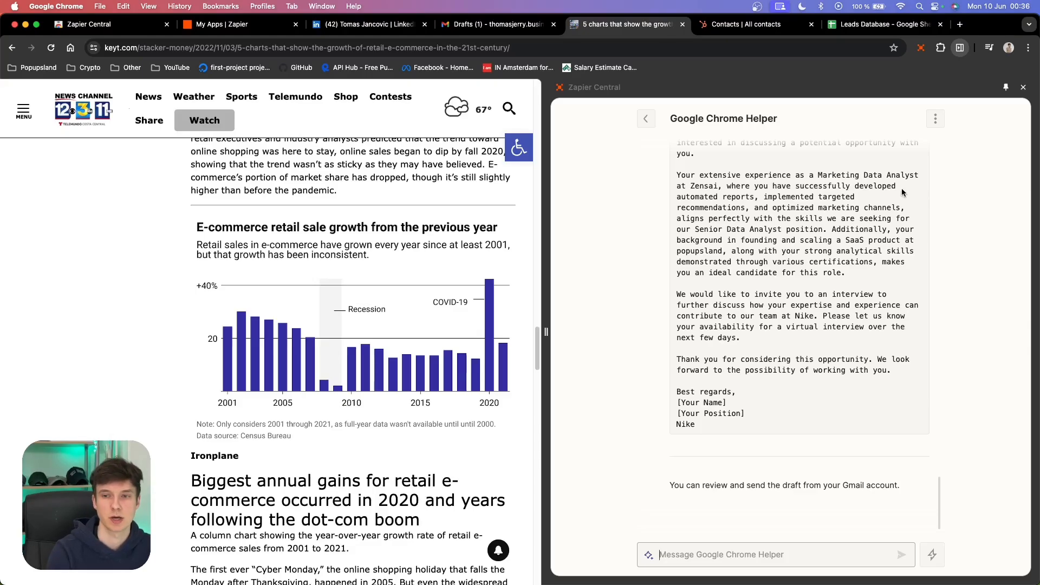
{"action": "left_click", "coordinate": [936, 119]}
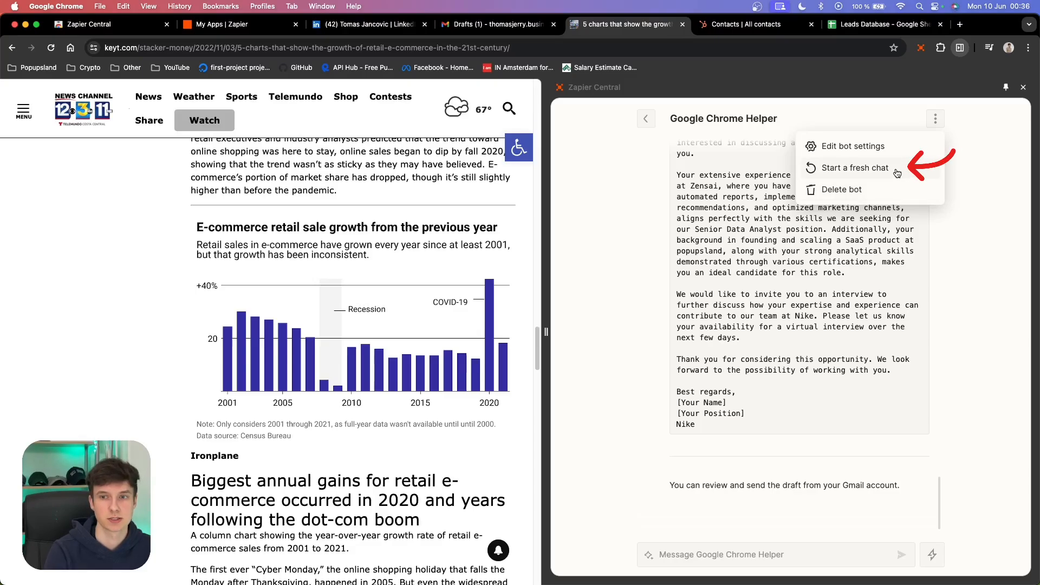
{"action": "left_click", "coordinate": [897, 173]}
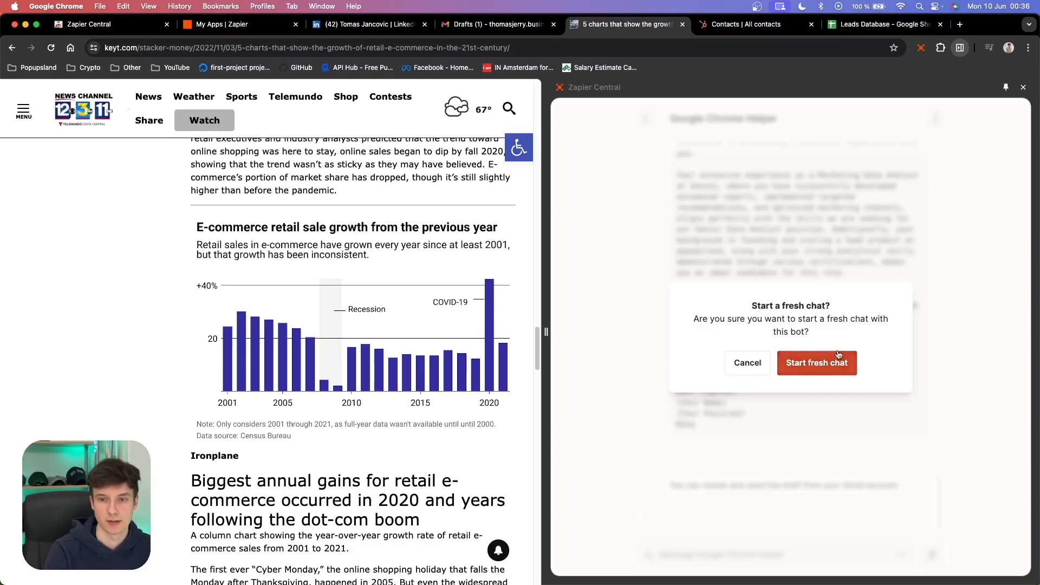
{"action": "left_click", "coordinate": [811, 370]}
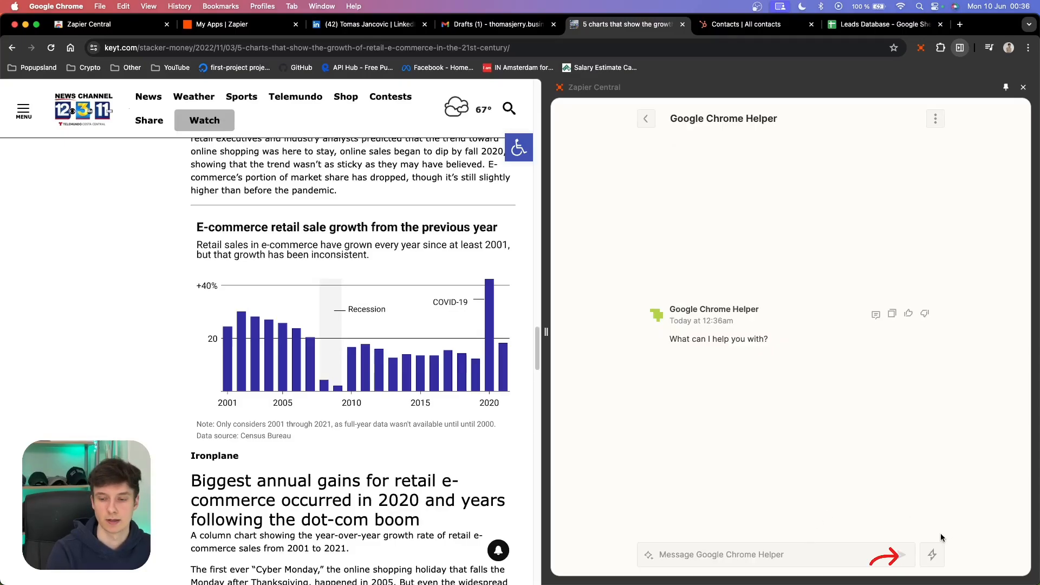
- Run a visual analysis asking the bot to summarize the chart, then highlight its points
{"action": "left_click", "coordinate": [933, 556]}
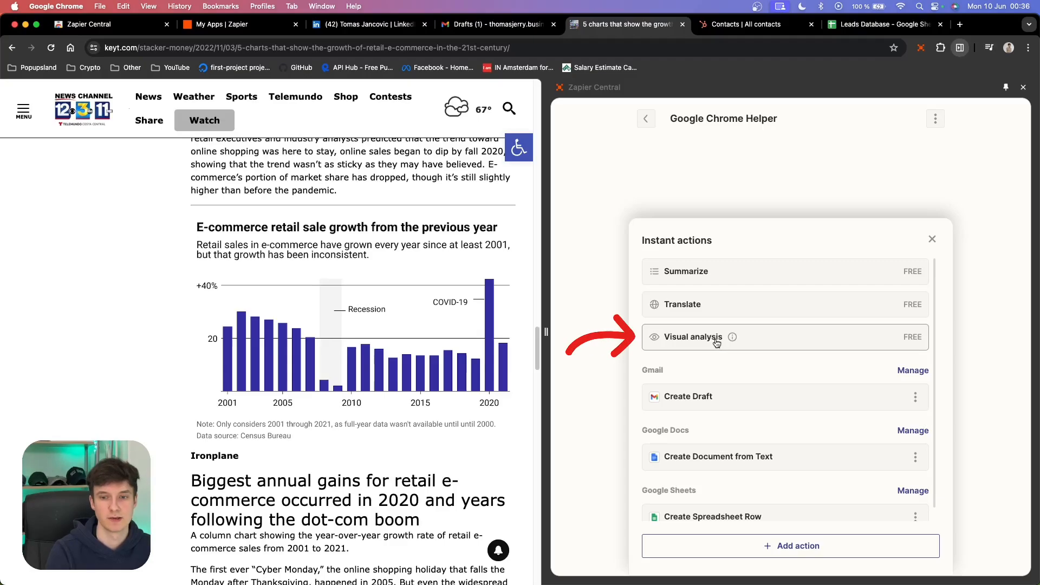
{"action": "left_click", "coordinate": [716, 342]}
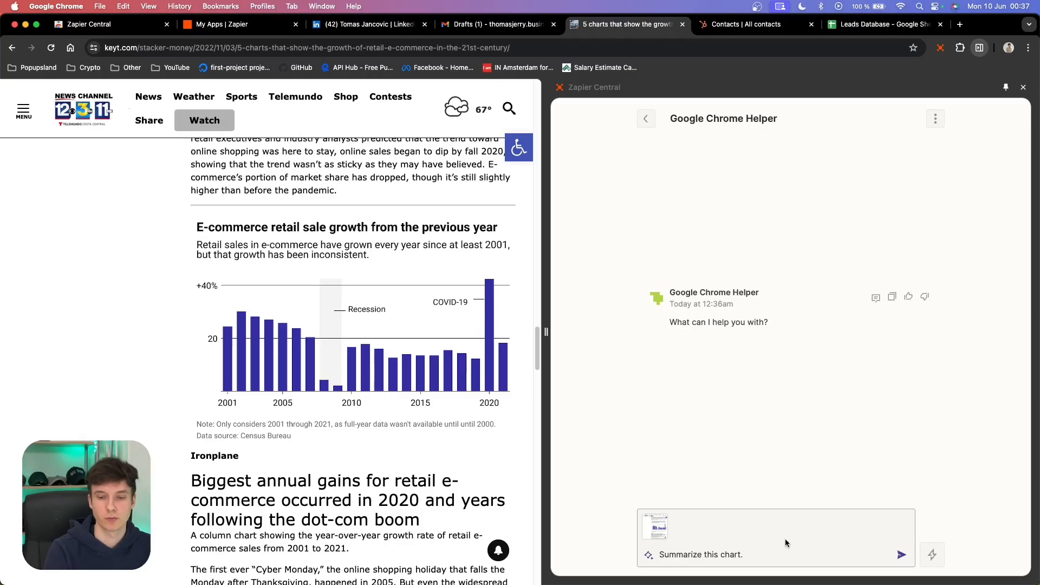
{"action": "left_click", "coordinate": [903, 554]}
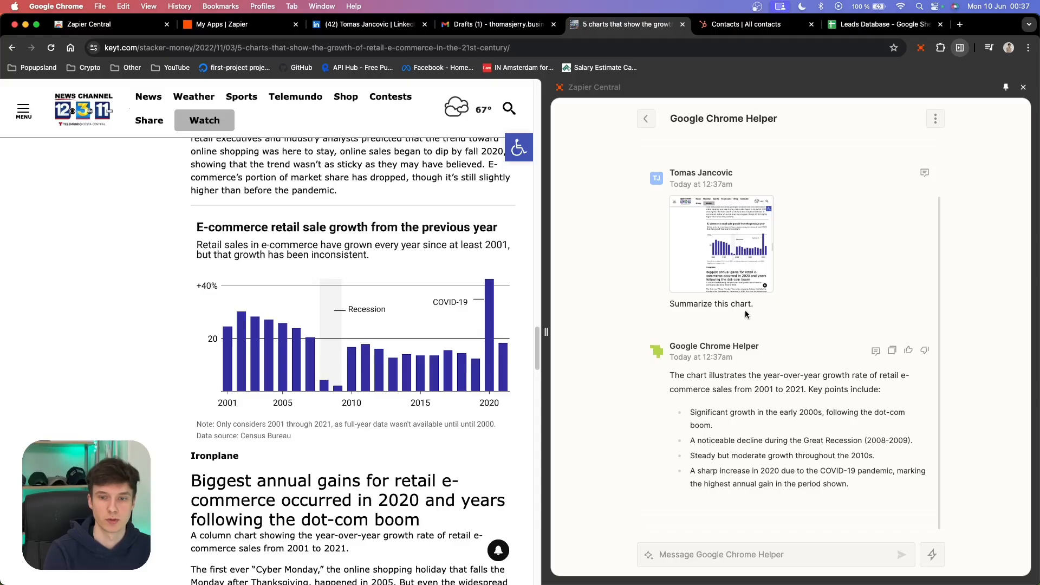
{"action": "left_click_drag", "start_coordinate": [666, 375], "coordinate": [921, 497]}
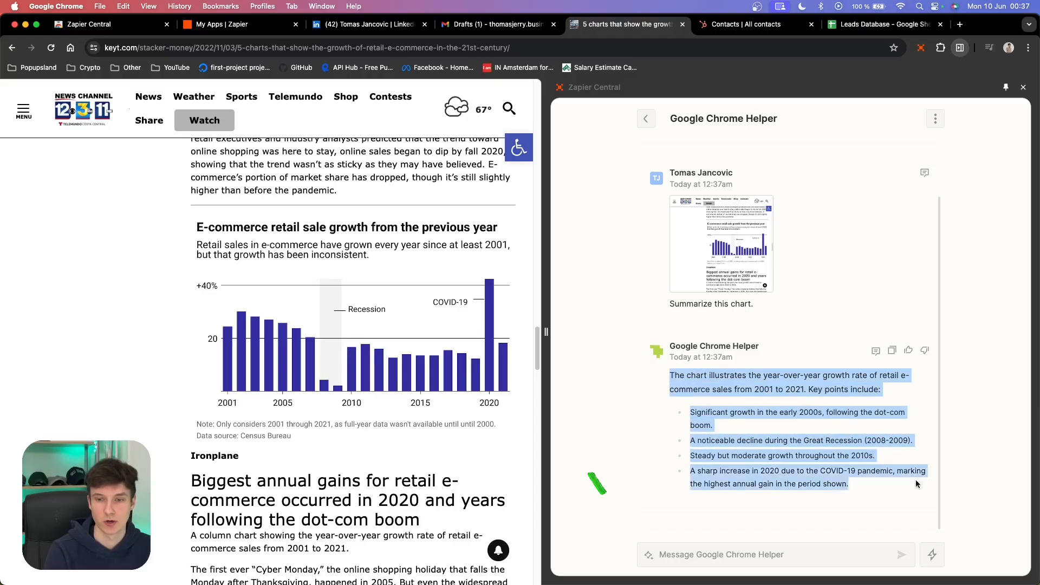
{"action": "left_click", "coordinate": [890, 490]}
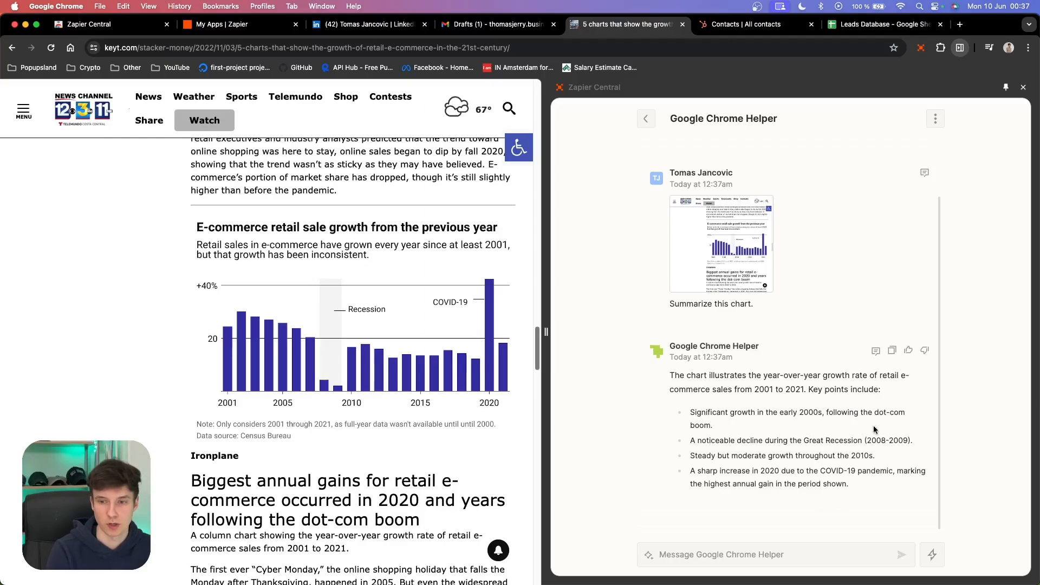
{"action": "left_click_drag", "start_coordinate": [691, 441], "coordinate": [936, 442]}
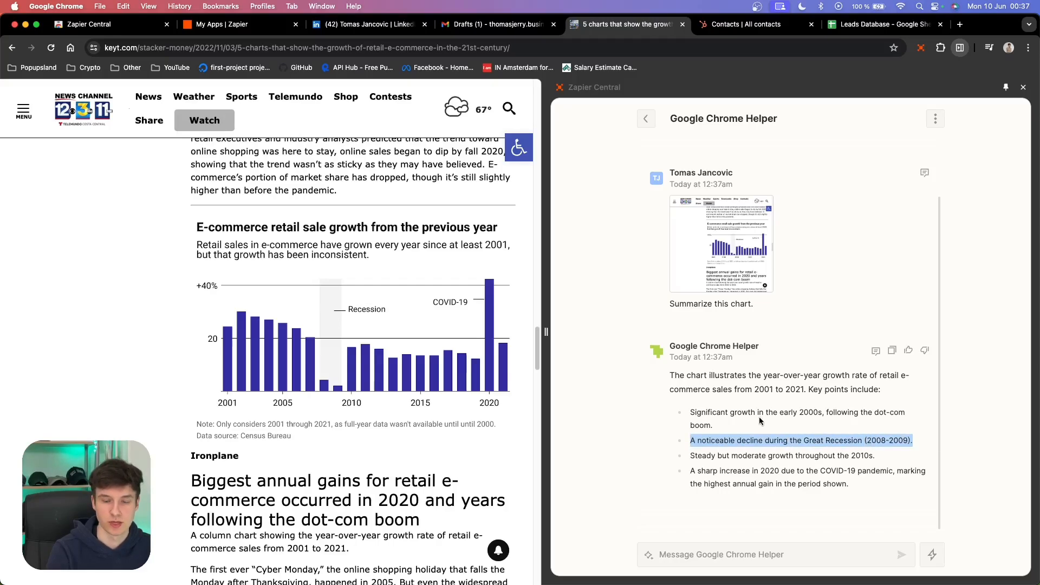
{"action": "left_click", "coordinate": [746, 479]}
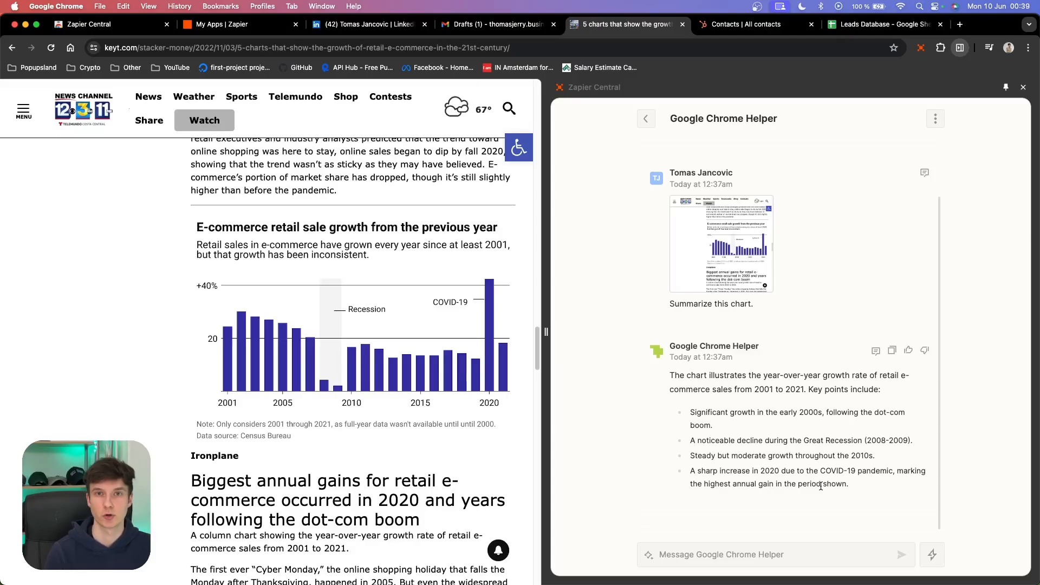
- Use the Google Docs Create Document from Text action to save the summary in a document titled "Chart Summary", then open it
{"action": "left_click", "coordinate": [933, 554]}
{"action": "scroll", "coordinate": [764, 441], "scroll_direction": "down", "scroll_amount": 1}
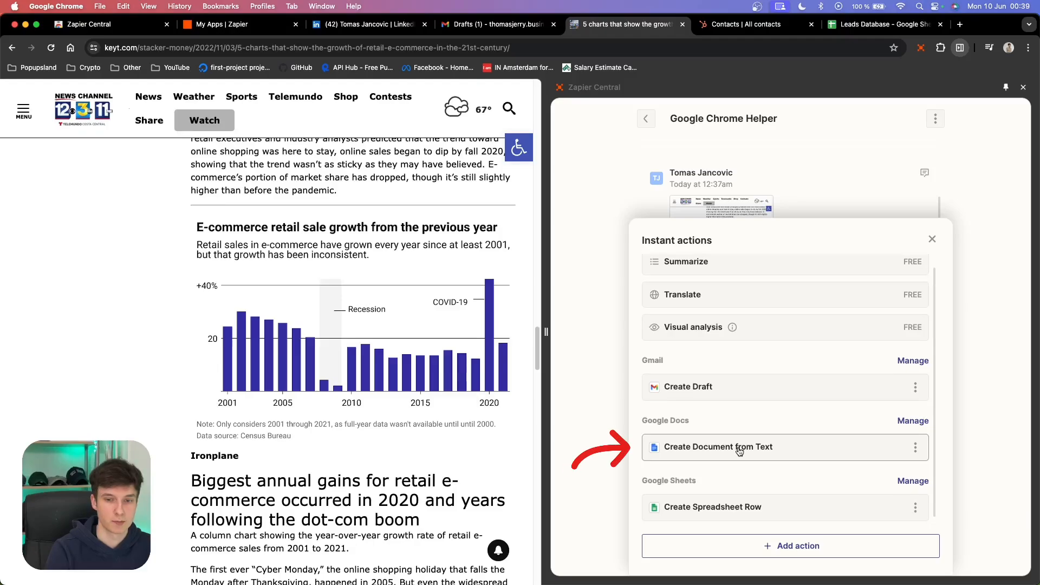
{"action": "left_click", "coordinate": [741, 454]}
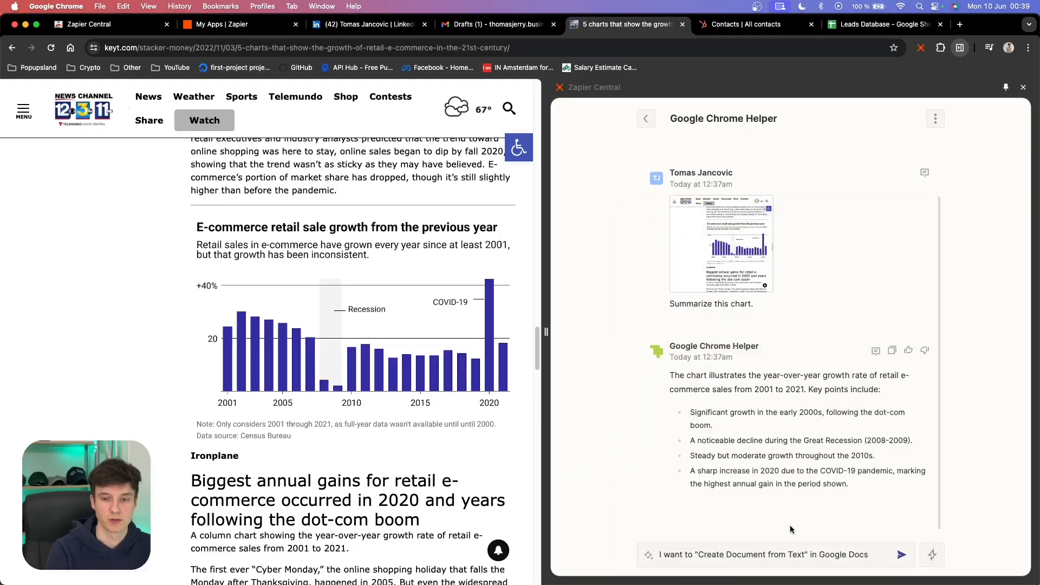
{"action": "left_click_drag", "start_coordinate": [660, 530], "coordinate": [873, 529]}
{"action": "left_click_drag", "start_coordinate": [715, 555], "coordinate": [642, 543]}
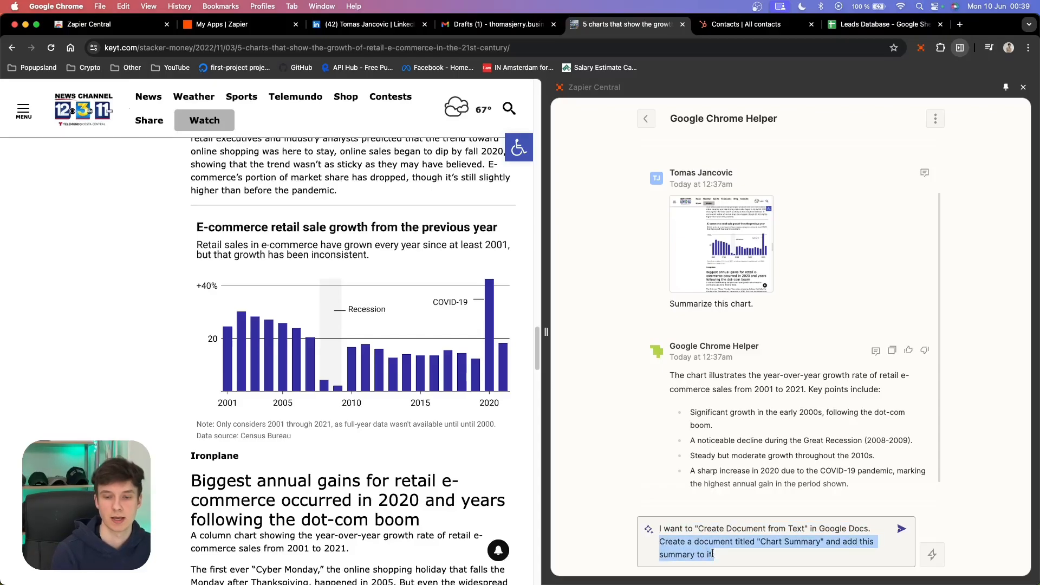
{"action": "left_click", "coordinate": [901, 528]}
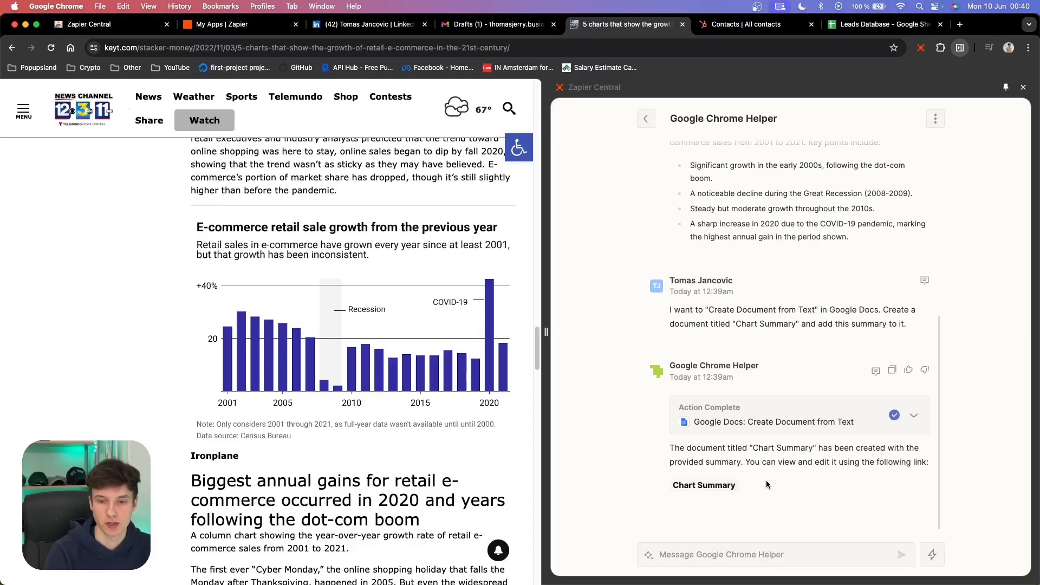
{"action": "left_click", "coordinate": [699, 490]}
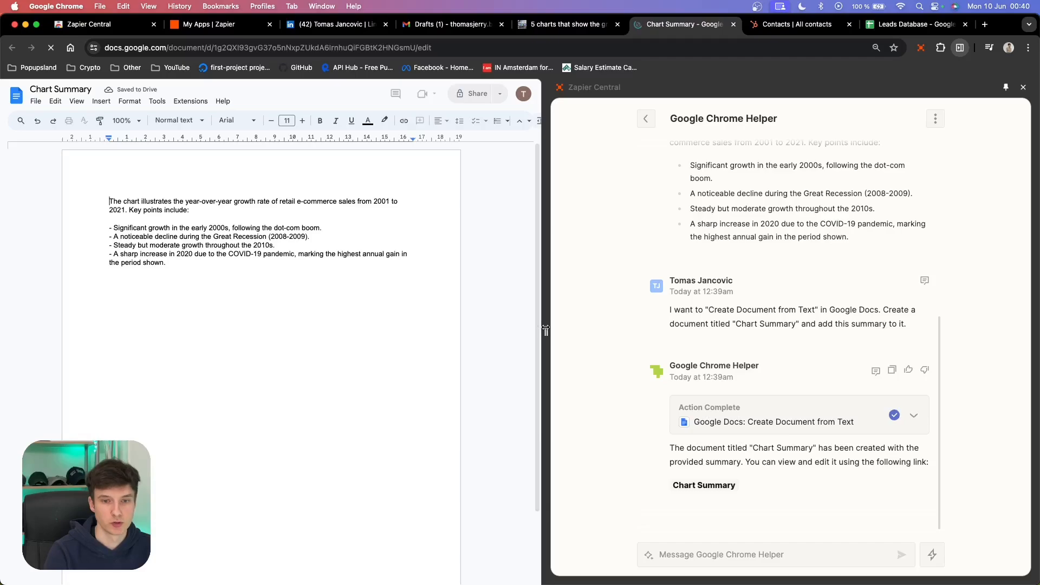
- Widen the page area and review the title and text of the Chart Summary document
{"action": "left_click_drag", "start_coordinate": [544, 327], "coordinate": [588, 329]}
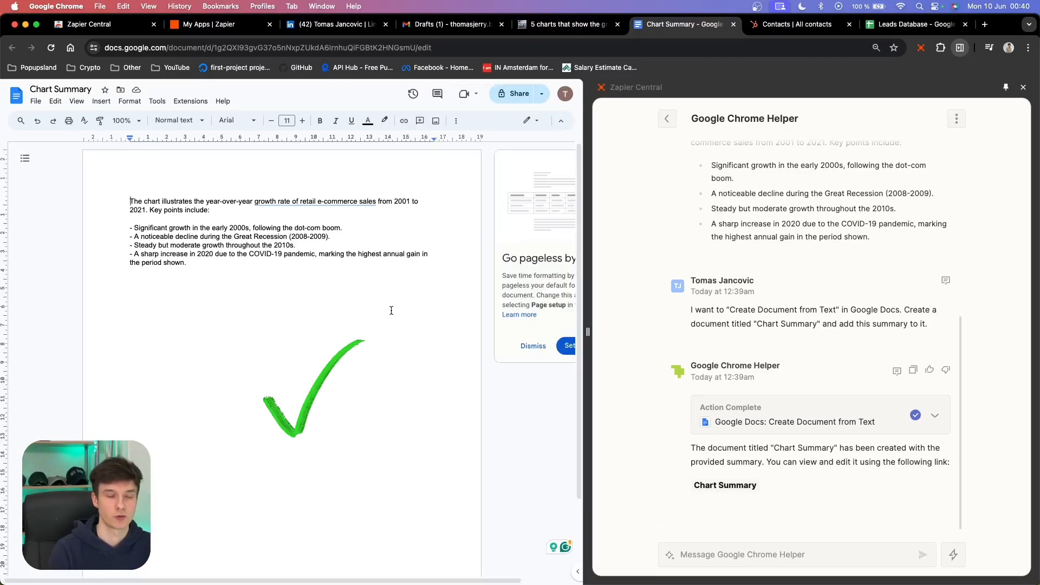
{"action": "left_click", "coordinate": [53, 88]}
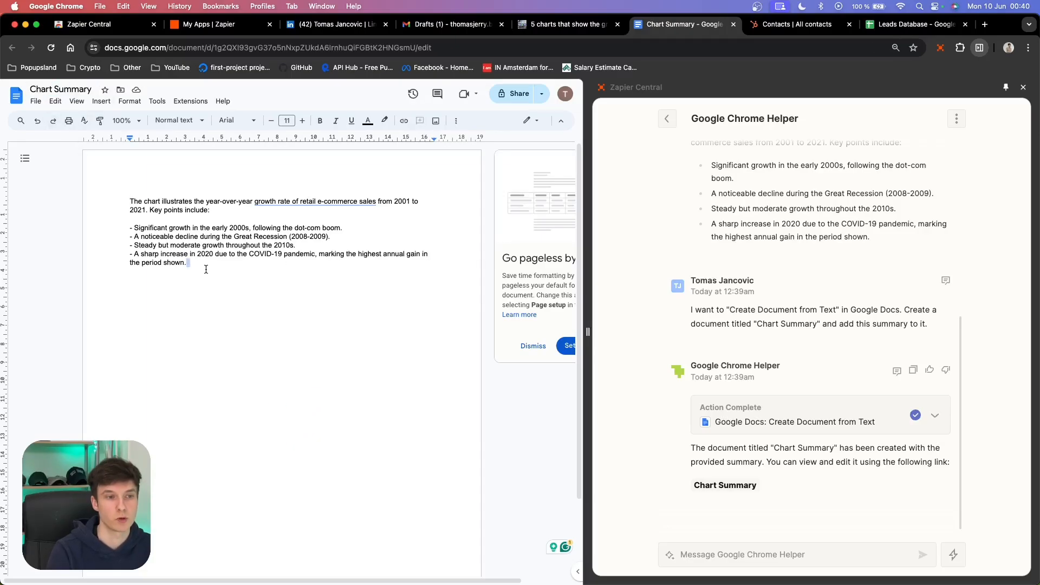
{"action": "left_click_drag", "start_coordinate": [206, 267], "coordinate": [128, 190]}
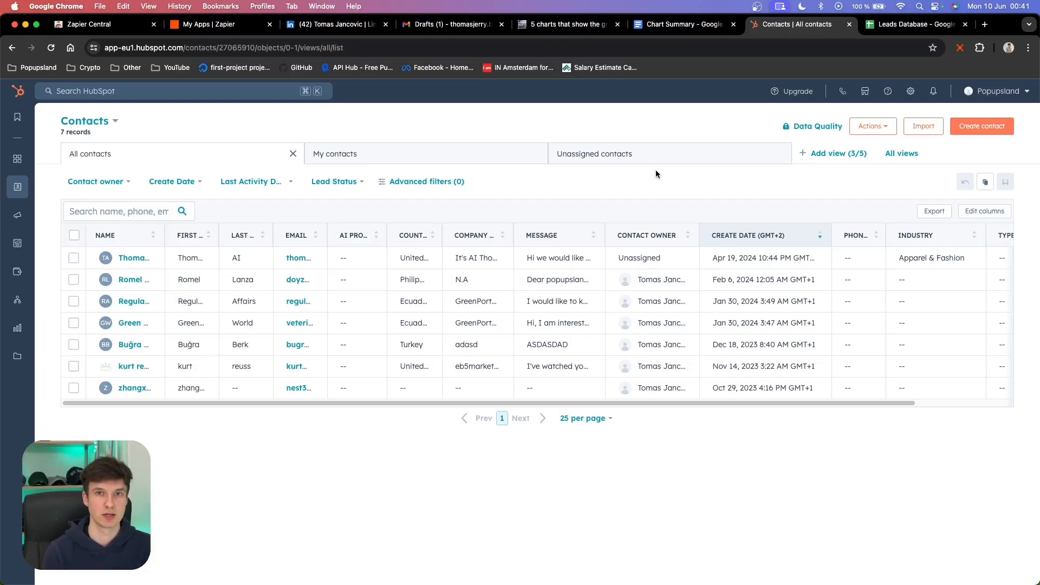
- Open the bot on the HubSpot contacts page and run the Summarize instant action on that page
{"action": "left_click", "coordinate": [960, 47]}
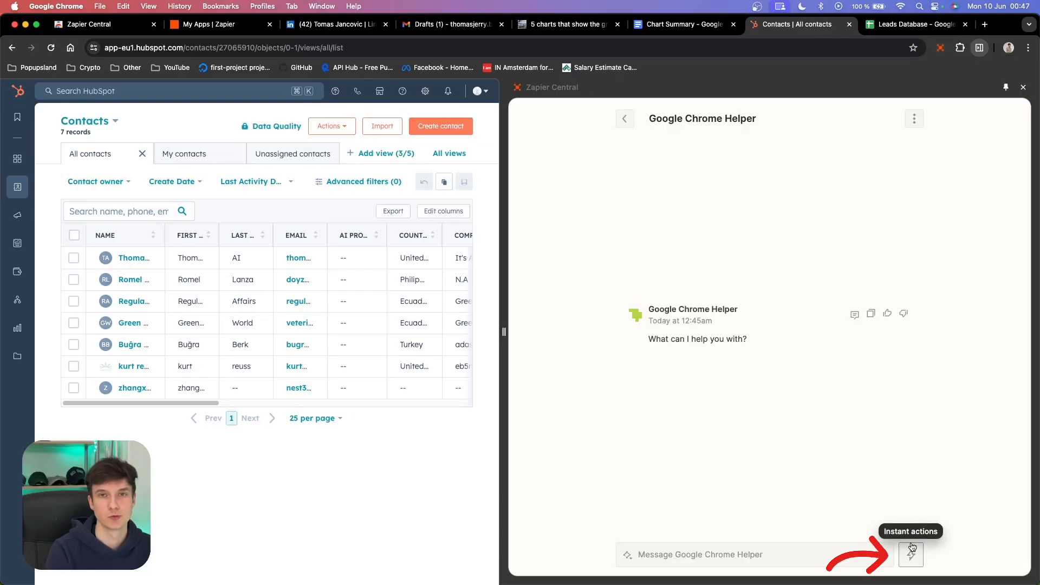
{"action": "left_click", "coordinate": [912, 548]}
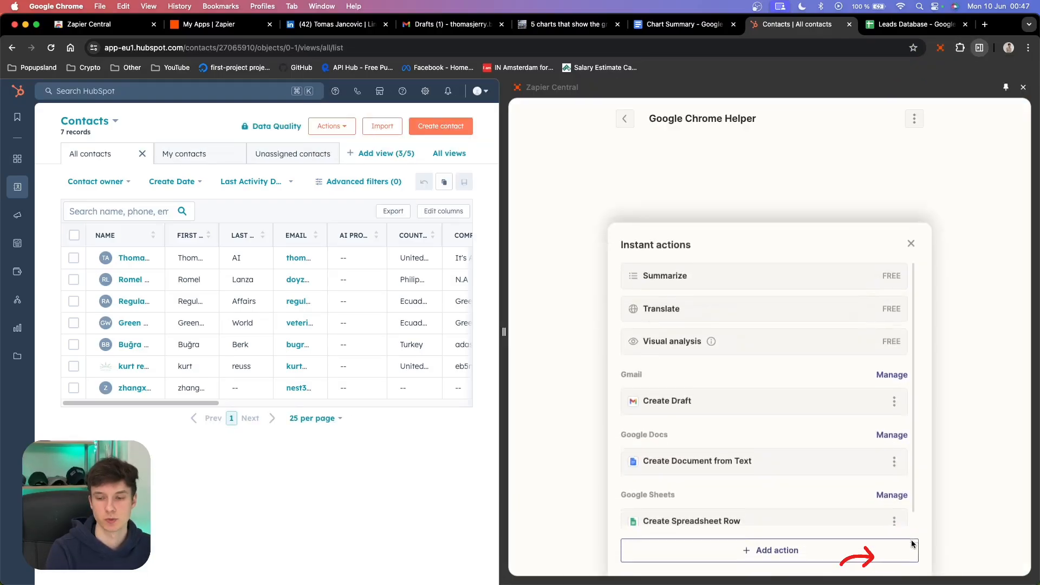
{"action": "left_click", "coordinate": [698, 272]}
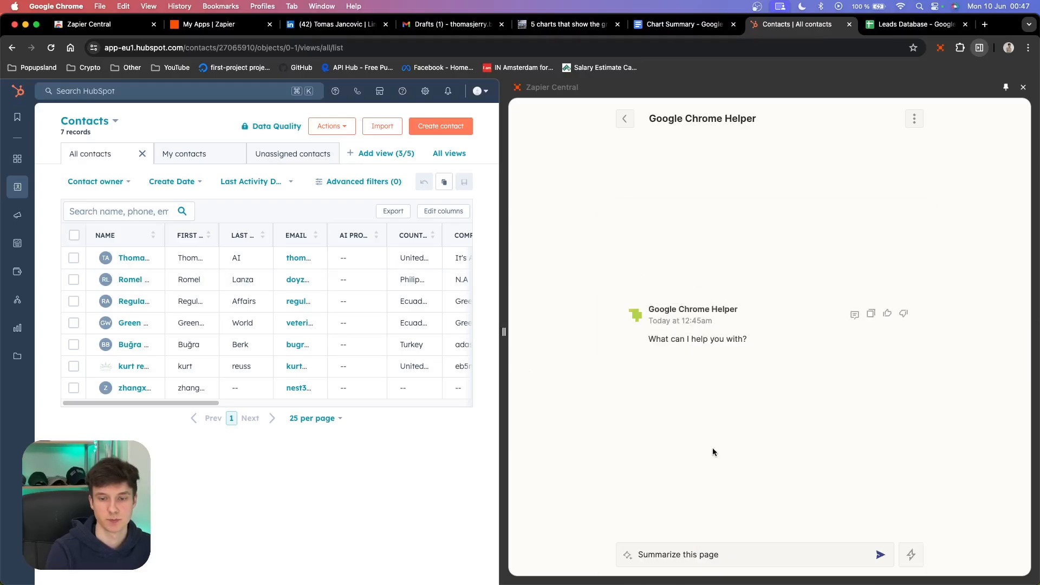
{"action": "left_click", "coordinate": [880, 555]}
{"action": "scroll", "coordinate": [256, 291], "scroll_direction": "right", "scroll_amount": 5}
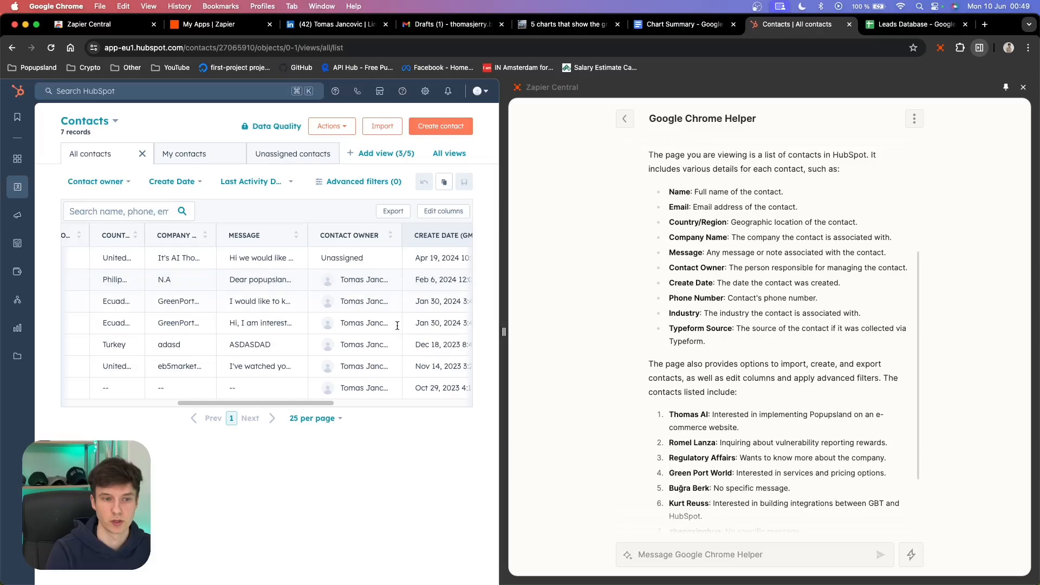
{"action": "scroll", "coordinate": [756, 469], "scroll_direction": "up", "scroll_amount": 1}
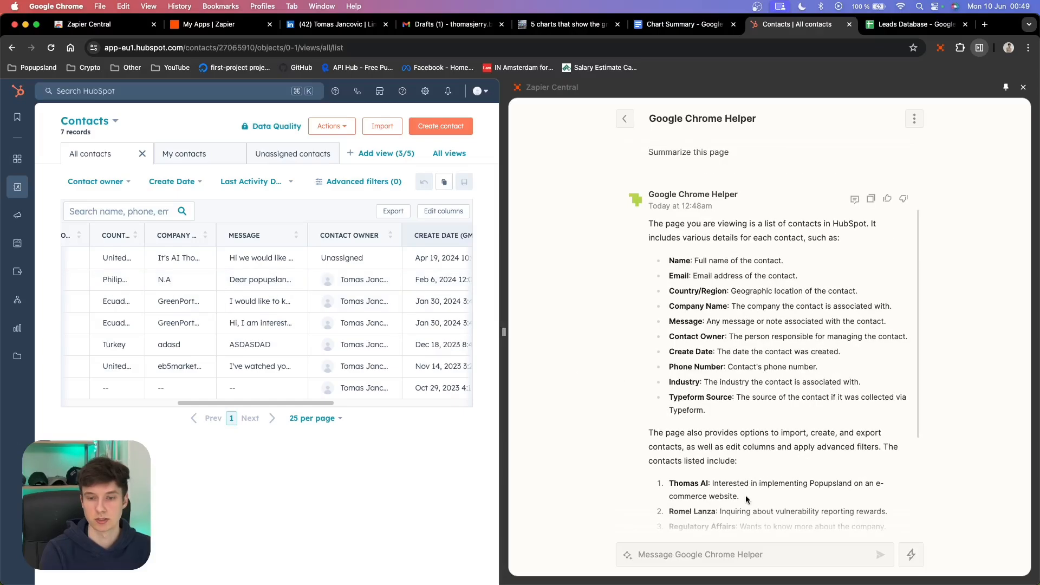
{"action": "left_click_drag", "start_coordinate": [747, 499], "coordinate": [671, 482]}
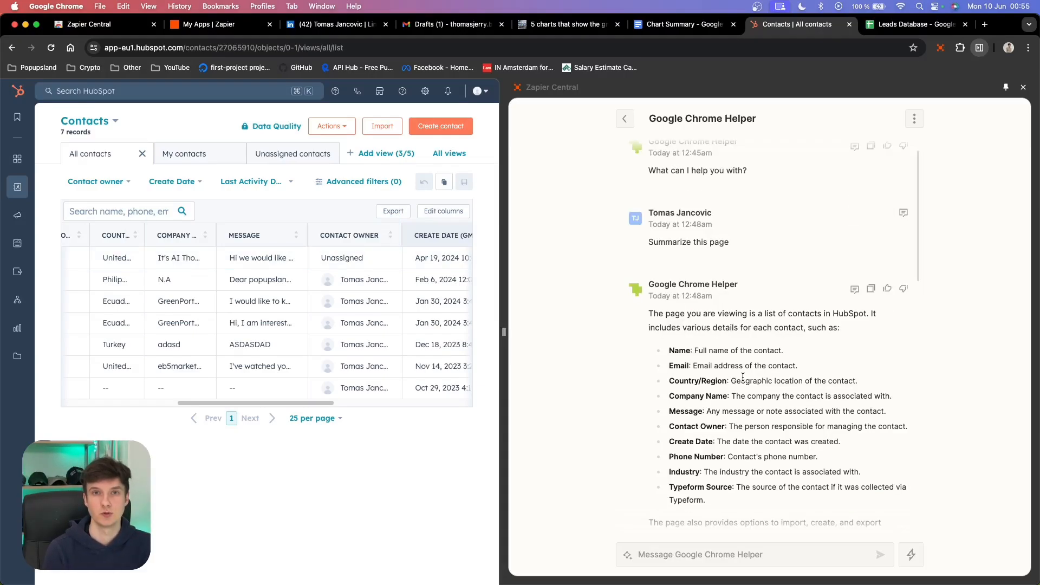
- Use the Google Sheets Create Spreadsheet Row action to add the first contact's HubSpot data to the "Leads Databse" spreadsheet's "hubspot" sheet
{"action": "left_click", "coordinate": [910, 556]}
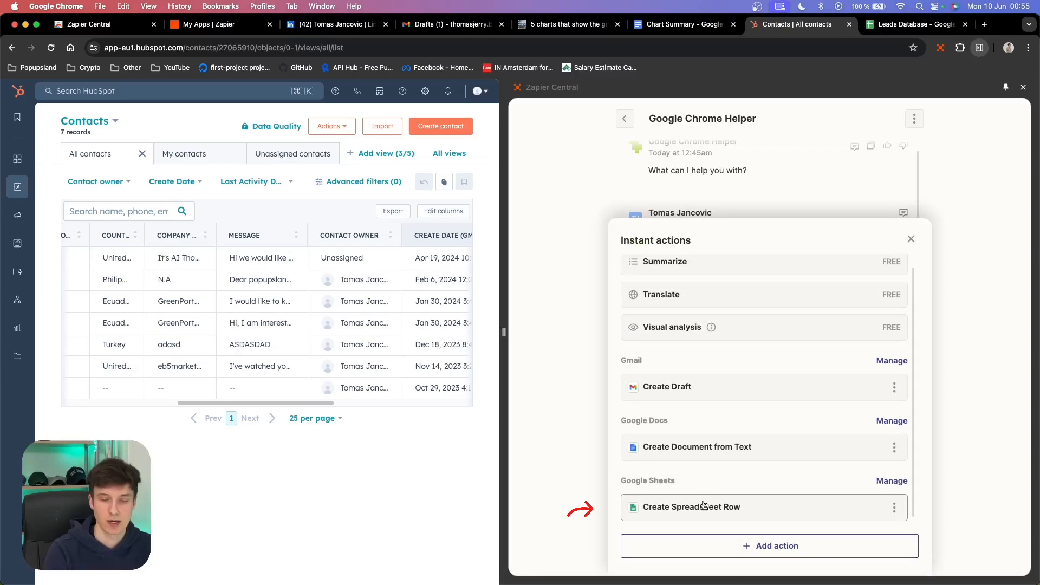
{"action": "left_click", "coordinate": [699, 508]}
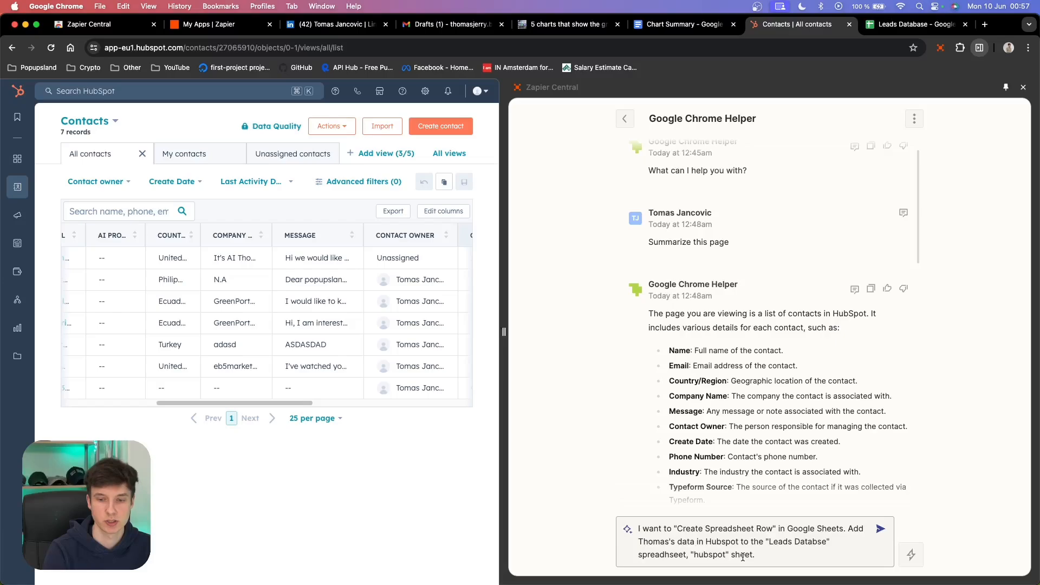
{"action": "key", "text": "ctrl+Tab"}
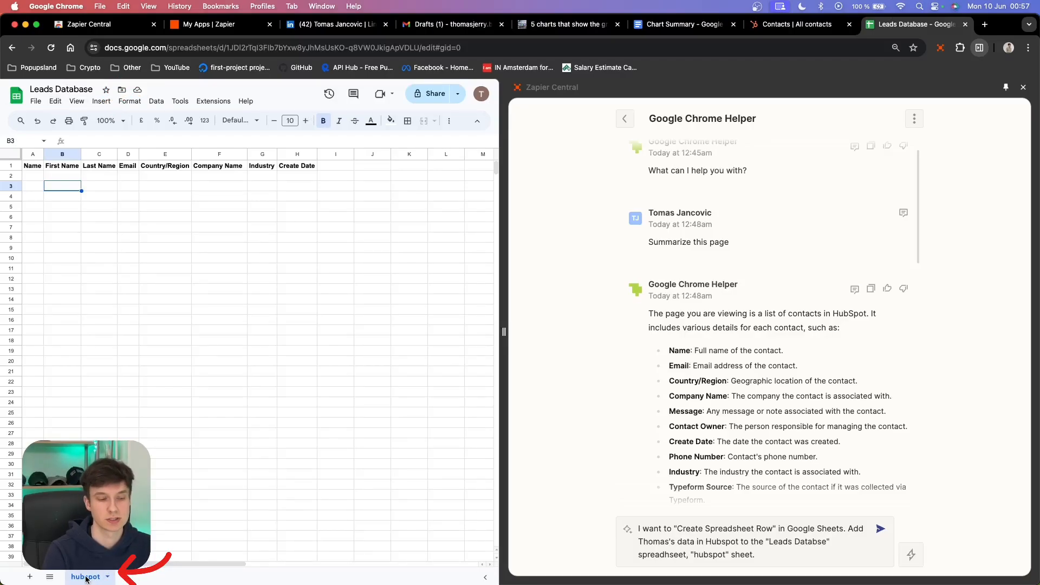
{"action": "left_click", "coordinate": [879, 529]}
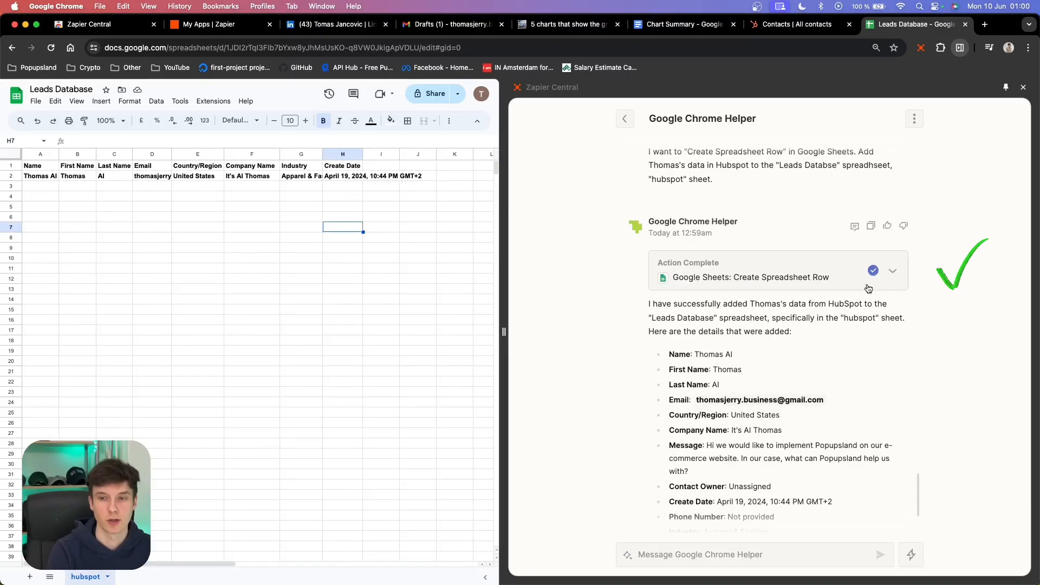
- Select all cells in the hubspot sheet and auto-fit the column widths
{"action": "left_click_drag", "start_coordinate": [47, 176], "coordinate": [372, 177]}
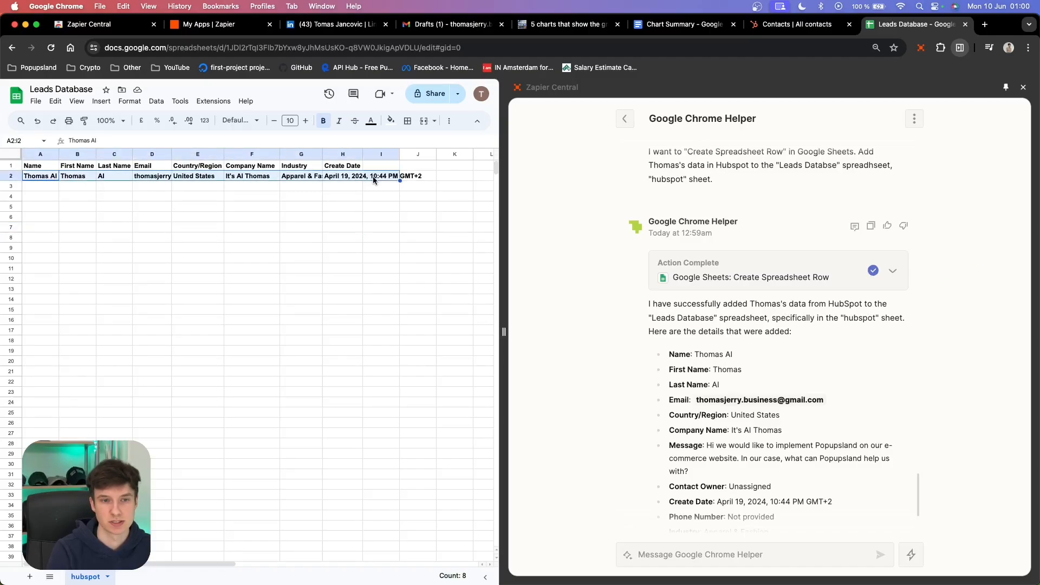
{"action": "left_click", "coordinate": [368, 225]}
{"action": "key", "text": "super+a"}
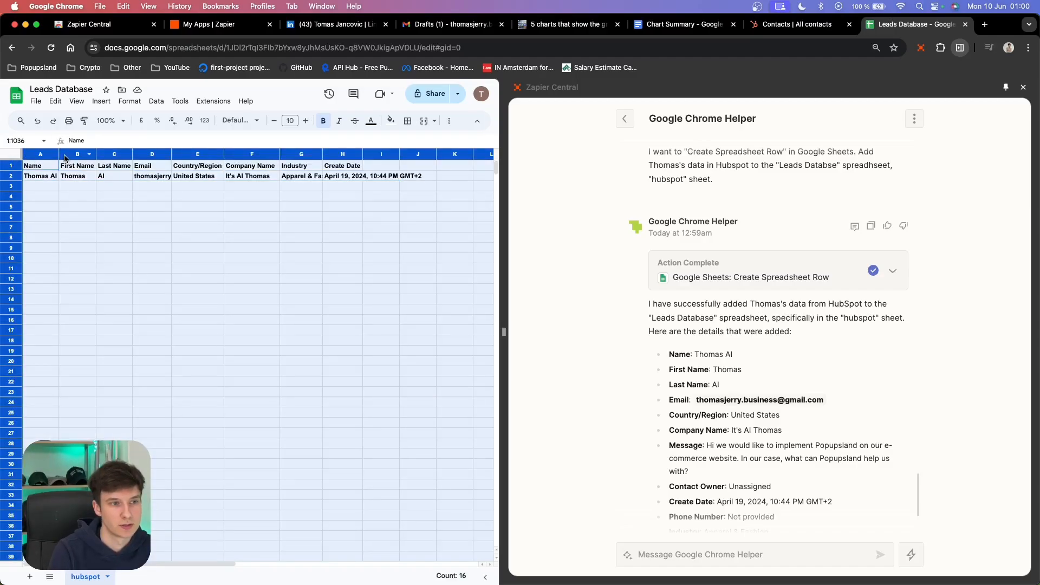
{"action": "double_click", "coordinate": [96, 154]}
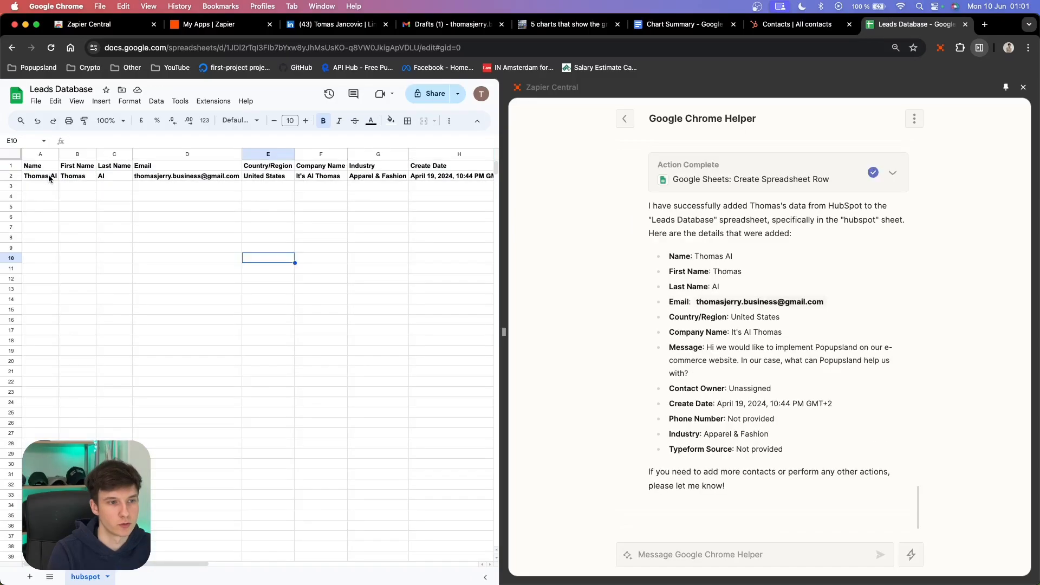
- Compare the values in the new spreadsheet row with the contact's record in HubSpot
{"action": "left_click_drag", "start_coordinate": [114, 177], "coordinate": [62, 176]}
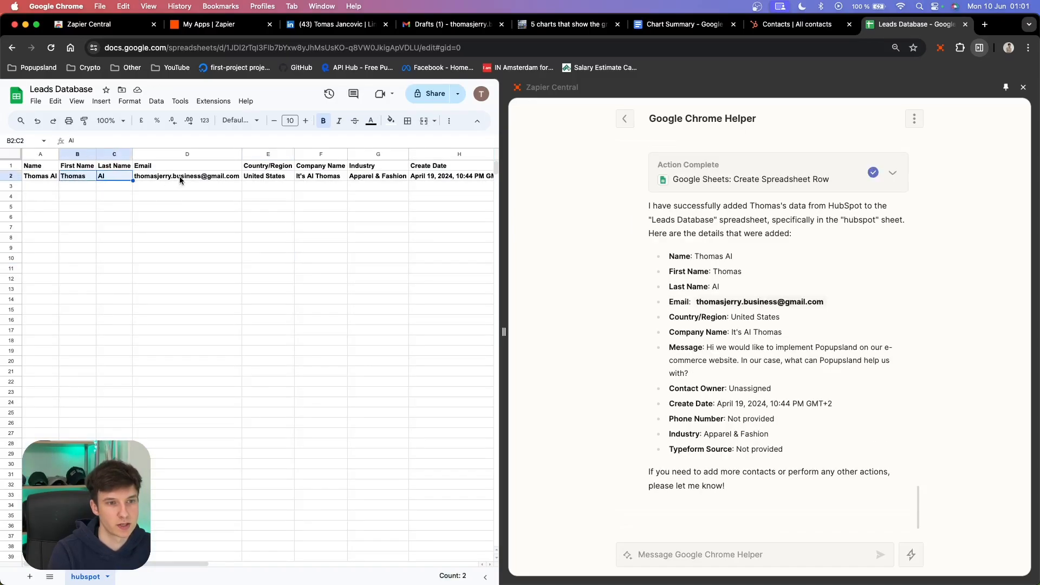
{"action": "left_click", "coordinate": [251, 178]}
{"action": "scroll", "coordinate": [325, 193], "scroll_direction": "right", "scroll_amount": 2}
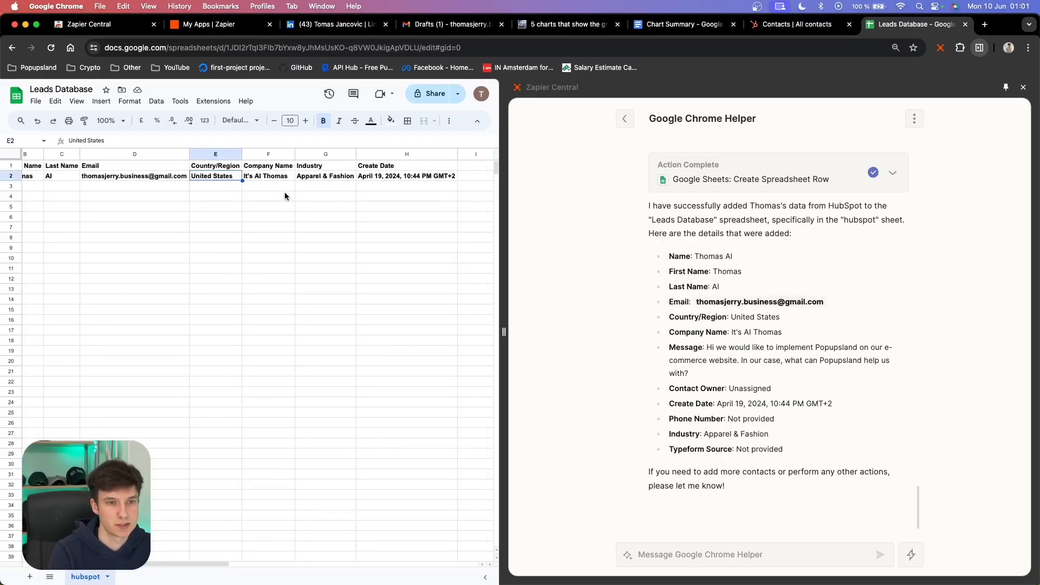
{"action": "left_click", "coordinate": [348, 181]}
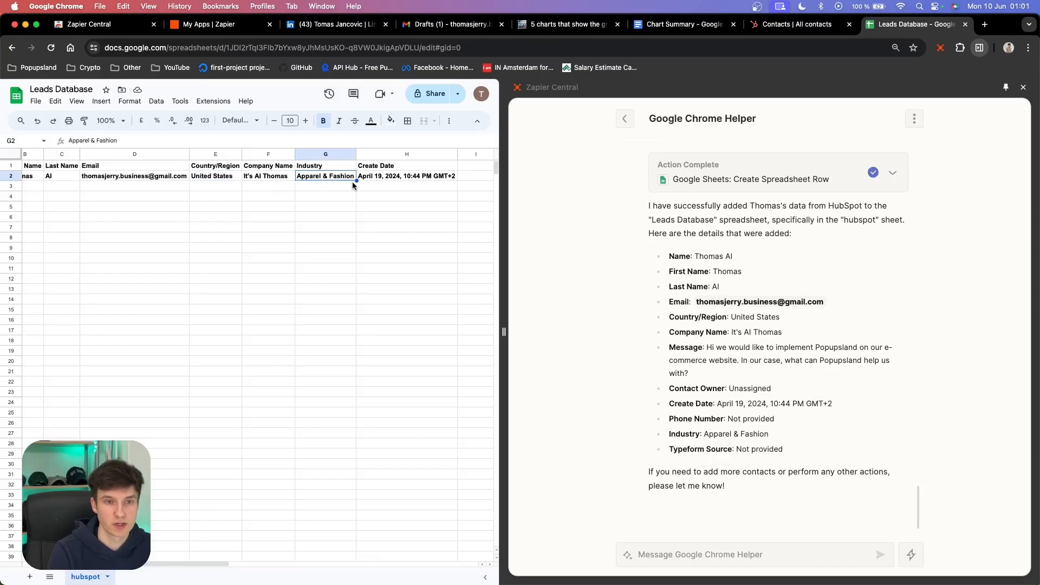
{"action": "scroll", "coordinate": [385, 176], "scroll_direction": "right", "scroll_amount": 2}
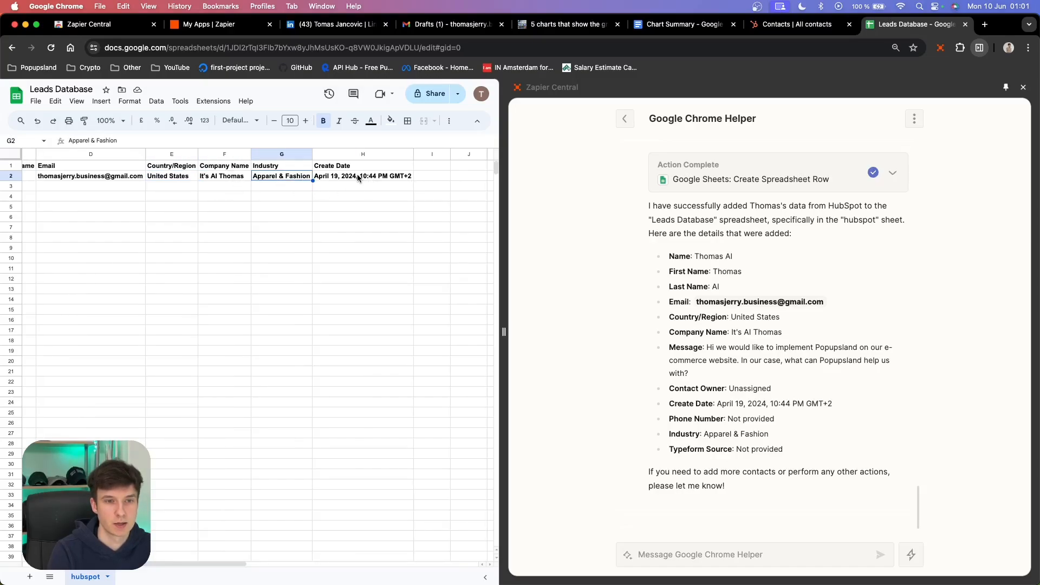
{"action": "left_click", "coordinate": [374, 177]}
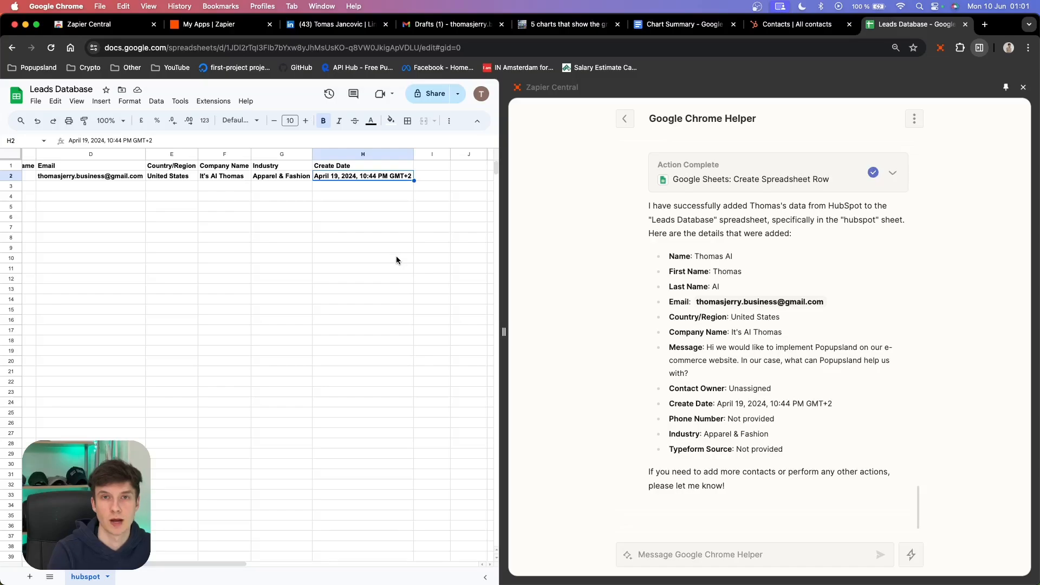
{"action": "left_click", "coordinate": [796, 24]}
{"action": "scroll", "coordinate": [249, 265], "scroll_direction": "right", "scroll_amount": 10}
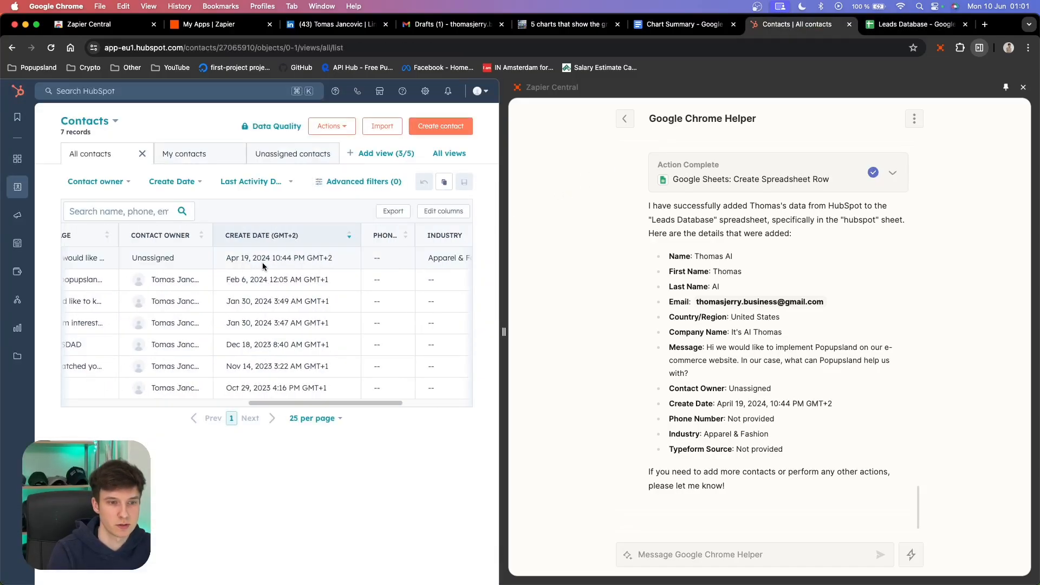
{"action": "left_click", "coordinate": [916, 24]}
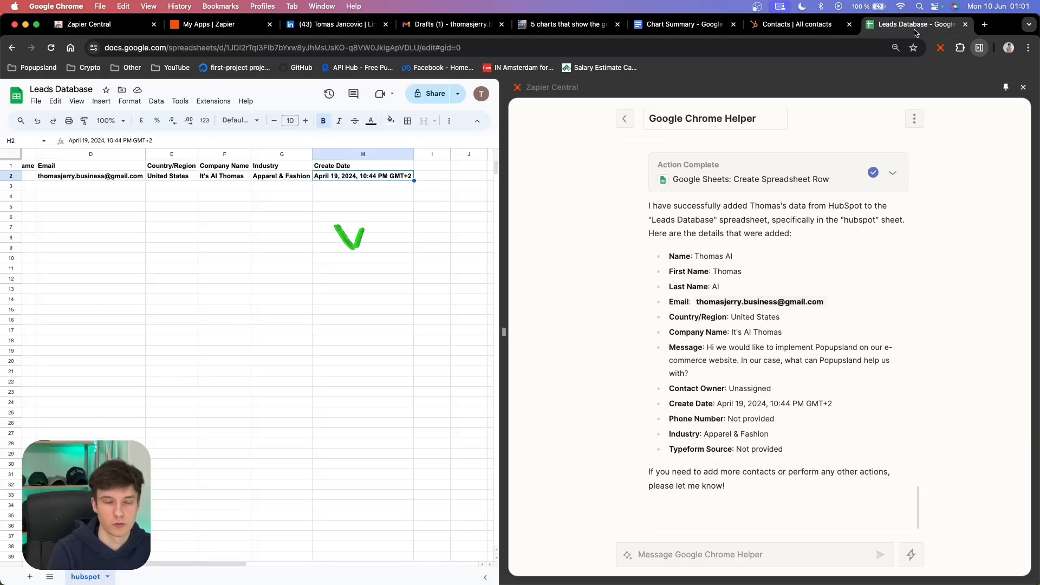
{"action": "left_click", "coordinate": [432, 196]}
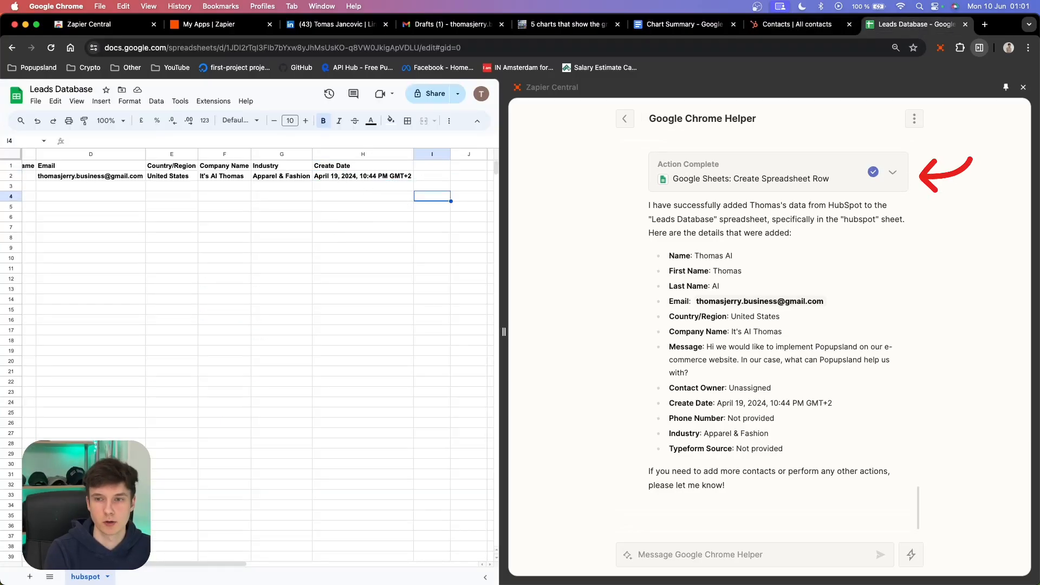
- Expand the Create Spreadsheet Row action details and review its resolved parameters and final output
{"action": "left_click", "coordinate": [893, 173]}
{"action": "scroll", "coordinate": [784, 260], "scroll_direction": "down", "scroll_amount": 3}
{"action": "scroll", "coordinate": [782, 273], "scroll_direction": "down", "scroll_amount": 1}
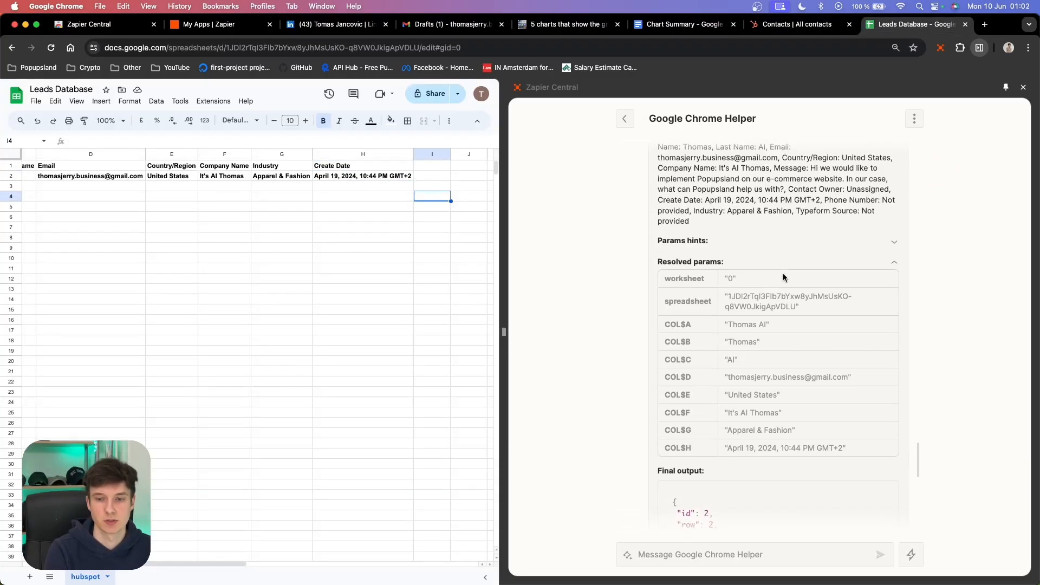
{"action": "scroll", "coordinate": [782, 274], "scroll_direction": "down", "scroll_amount": 2}
{"action": "scroll", "coordinate": [785, 353], "scroll_direction": "down", "scroll_amount": 1}
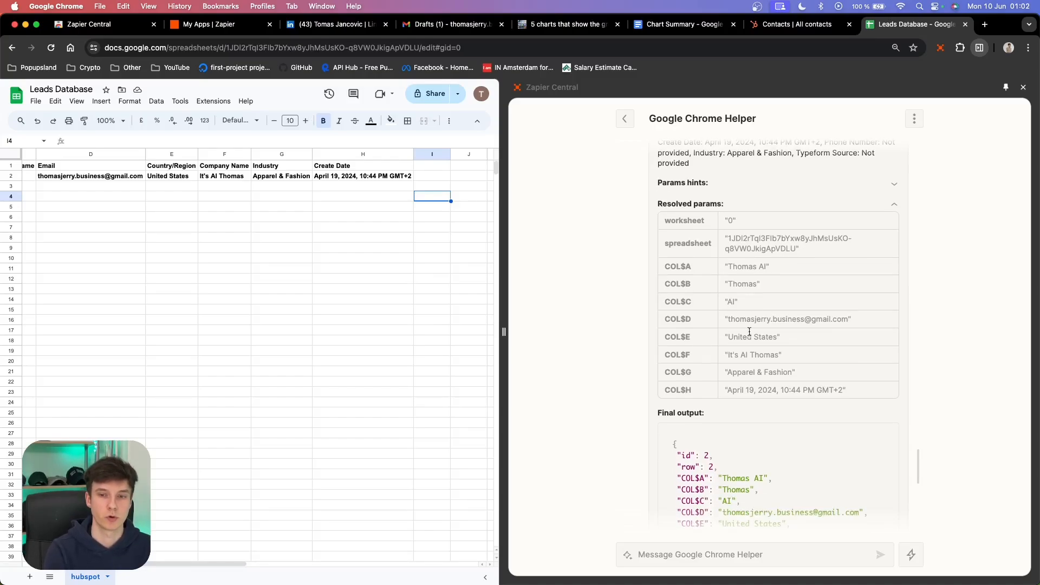
{"action": "scroll", "coordinate": [732, 408], "scroll_direction": "down", "scroll_amount": 1}
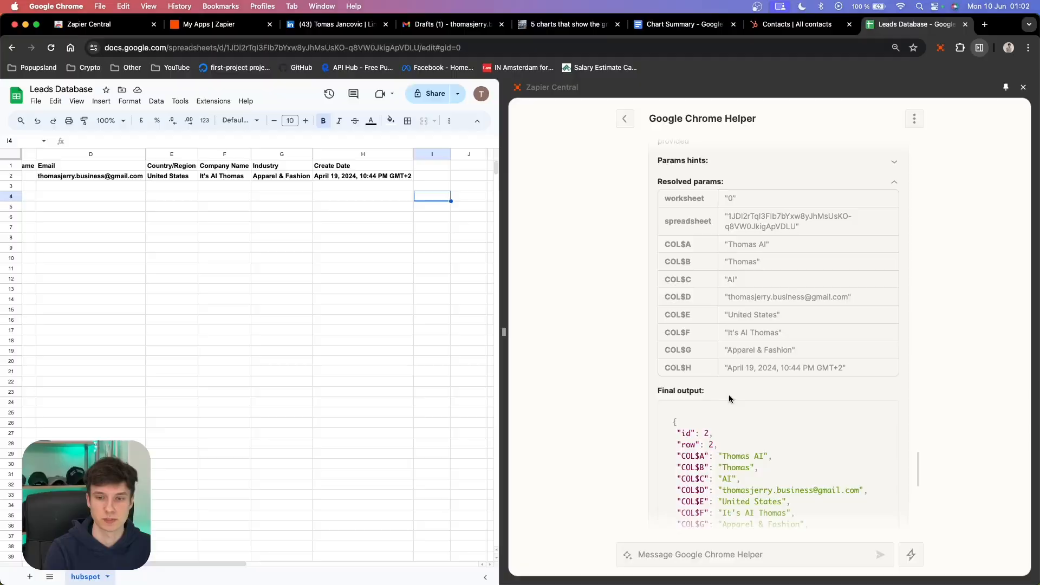